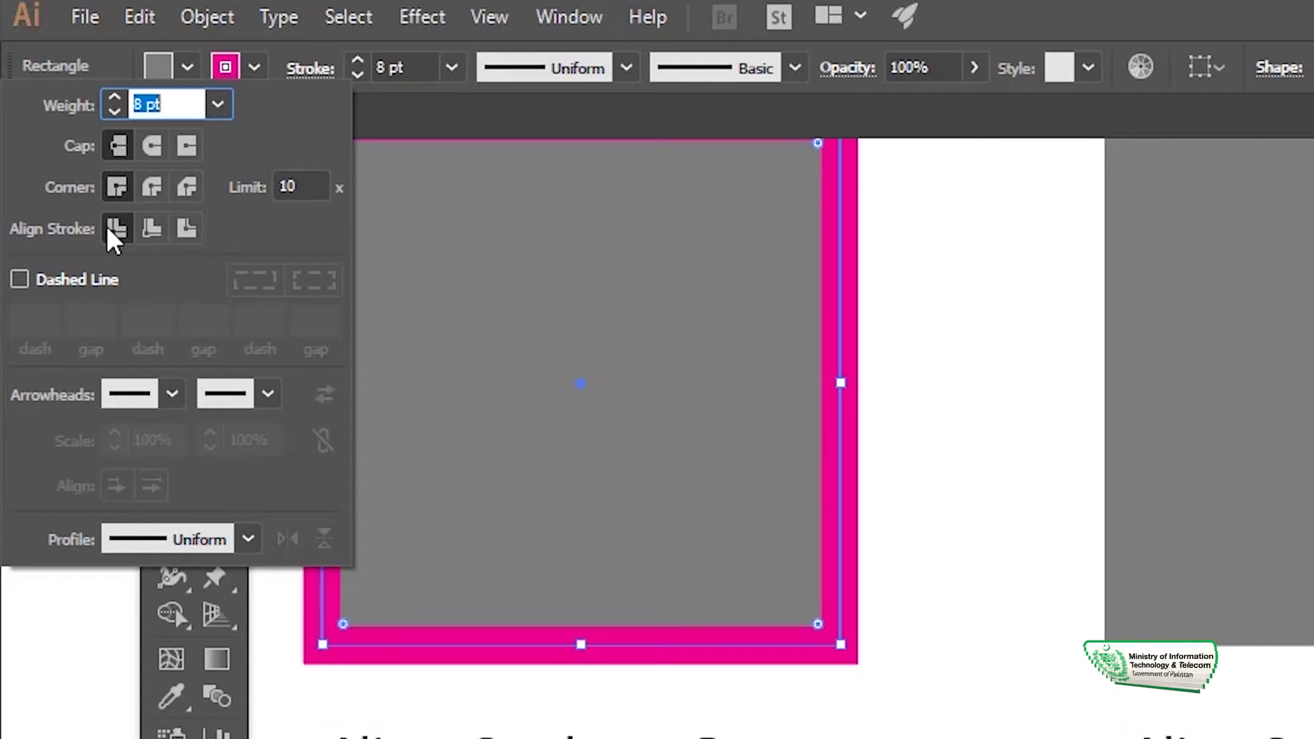
# Open the stroke options of the square under the "Align Stroke to Centre" label and examine its alignment setting
pyautogui.press('BackSpace')
pyautogui.press('Escape')
pyautogui.moveTo(541, 284); pyautogui.dragTo(643, 458)
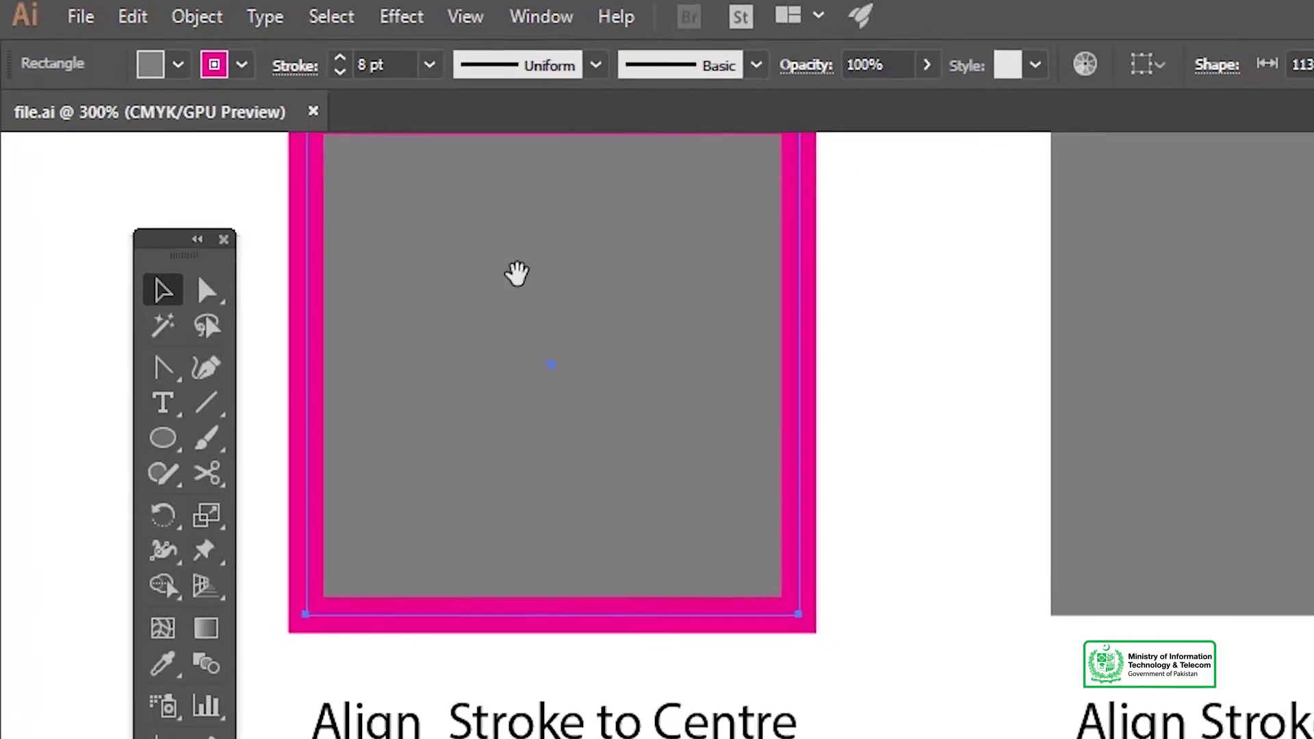
pyautogui.moveTo(481, 344); pyautogui.dragTo(532, 180)
pyautogui.moveTo(560, 368); pyautogui.dragTo(524, 215)
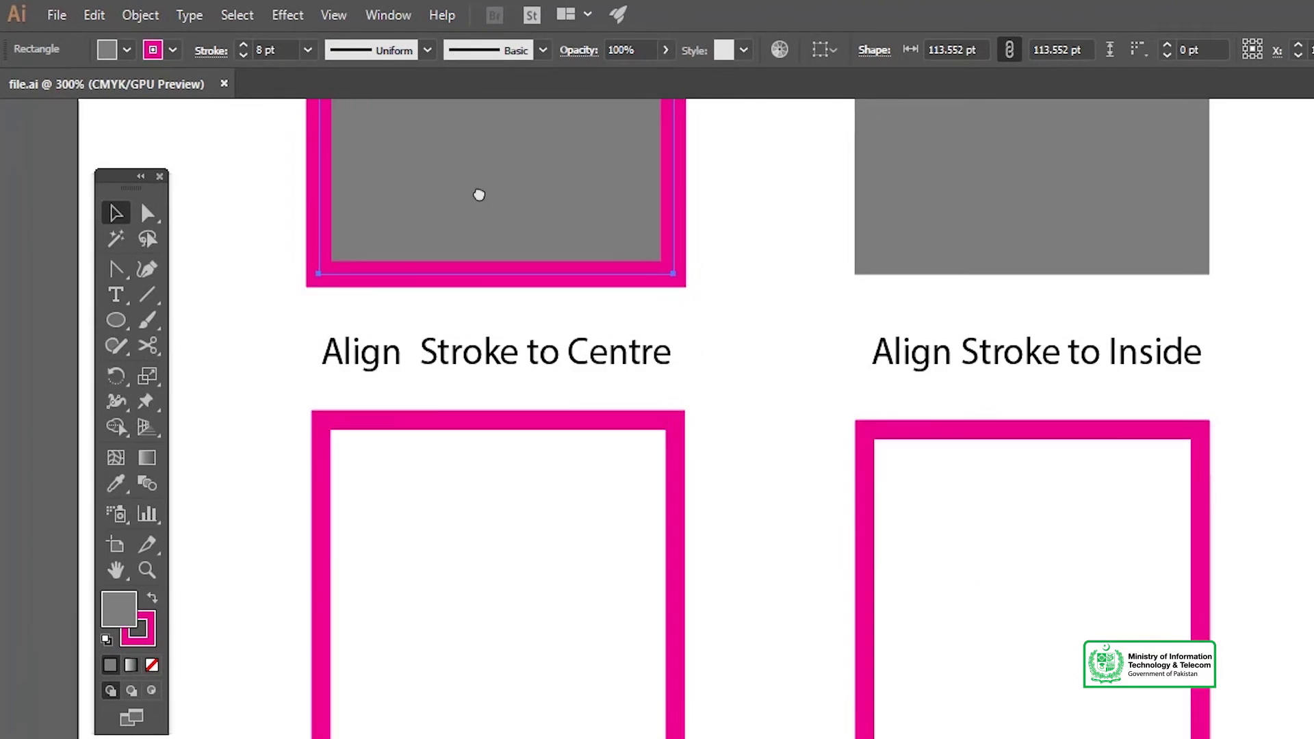
pyautogui.moveTo(638, 445)
pyautogui.mouseDown()
pyautogui.moveTo(552, 333)
pyautogui.moveTo(471, 270)
pyautogui.mouseUp()
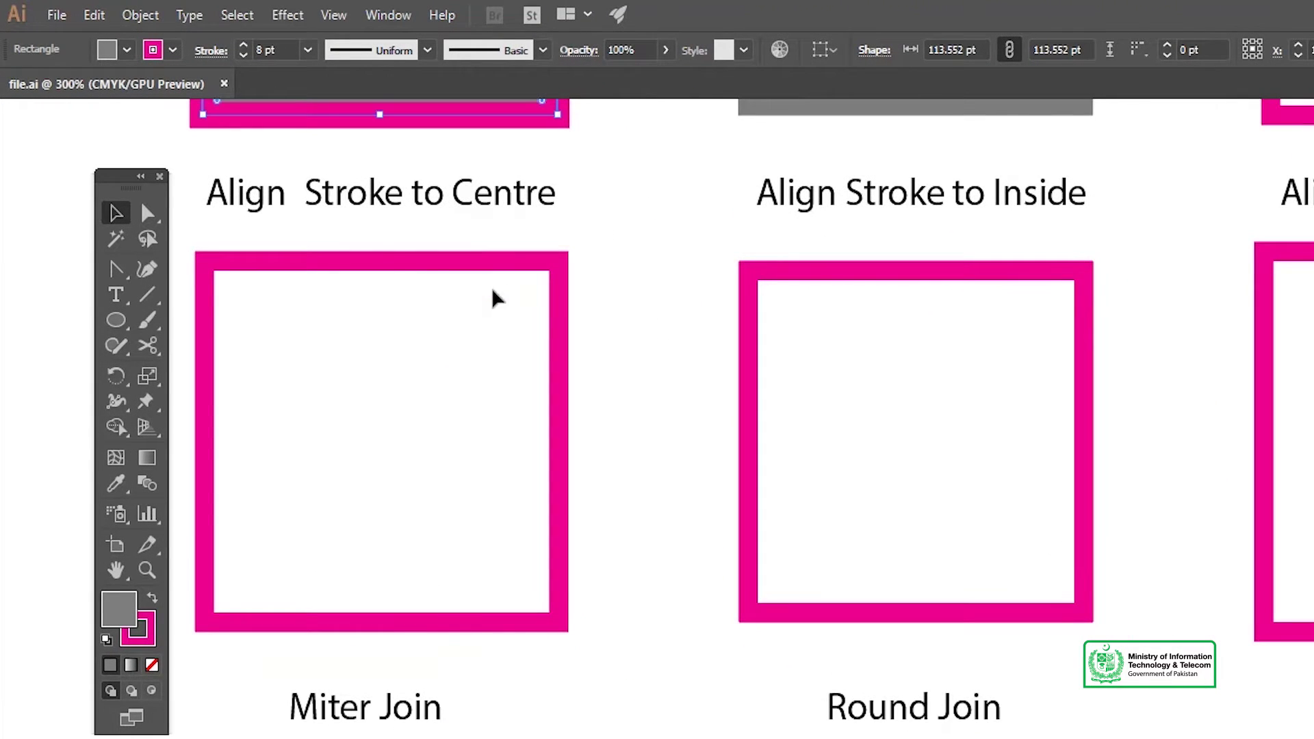
pyautogui.click(377, 267)
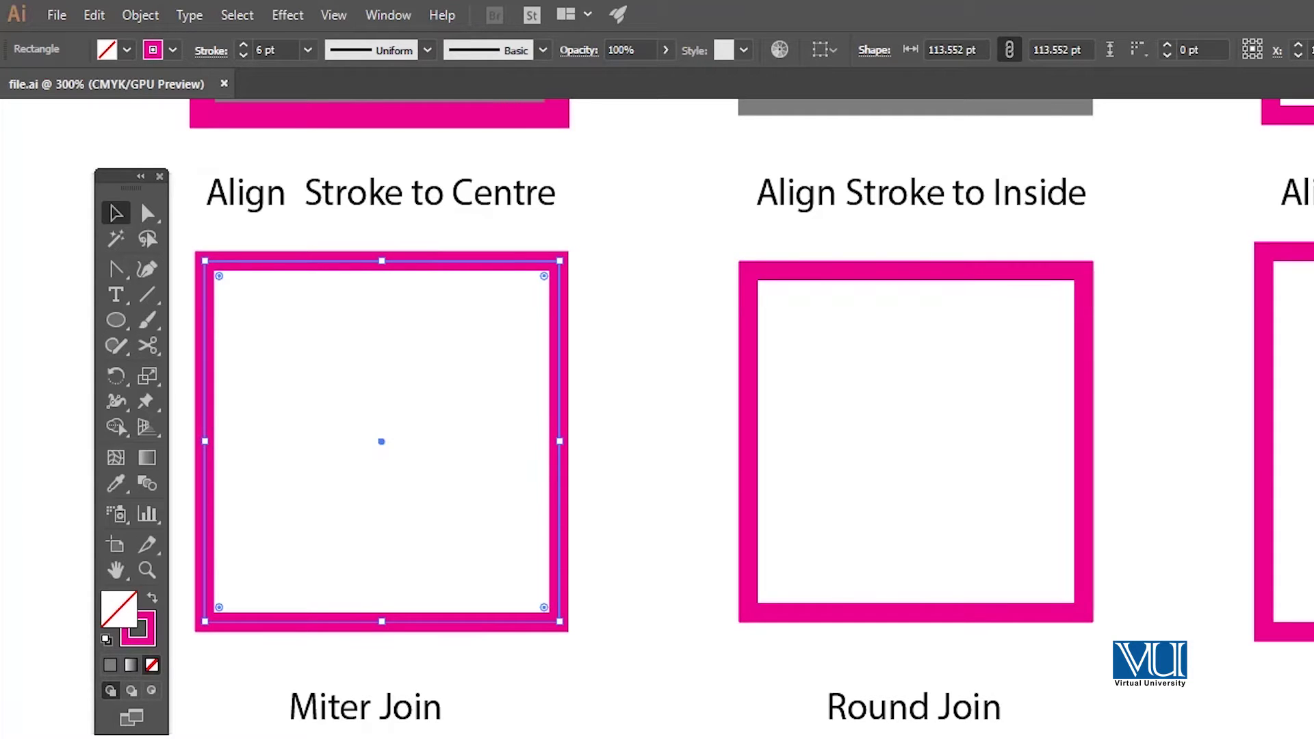
pyautogui.click(208, 52)
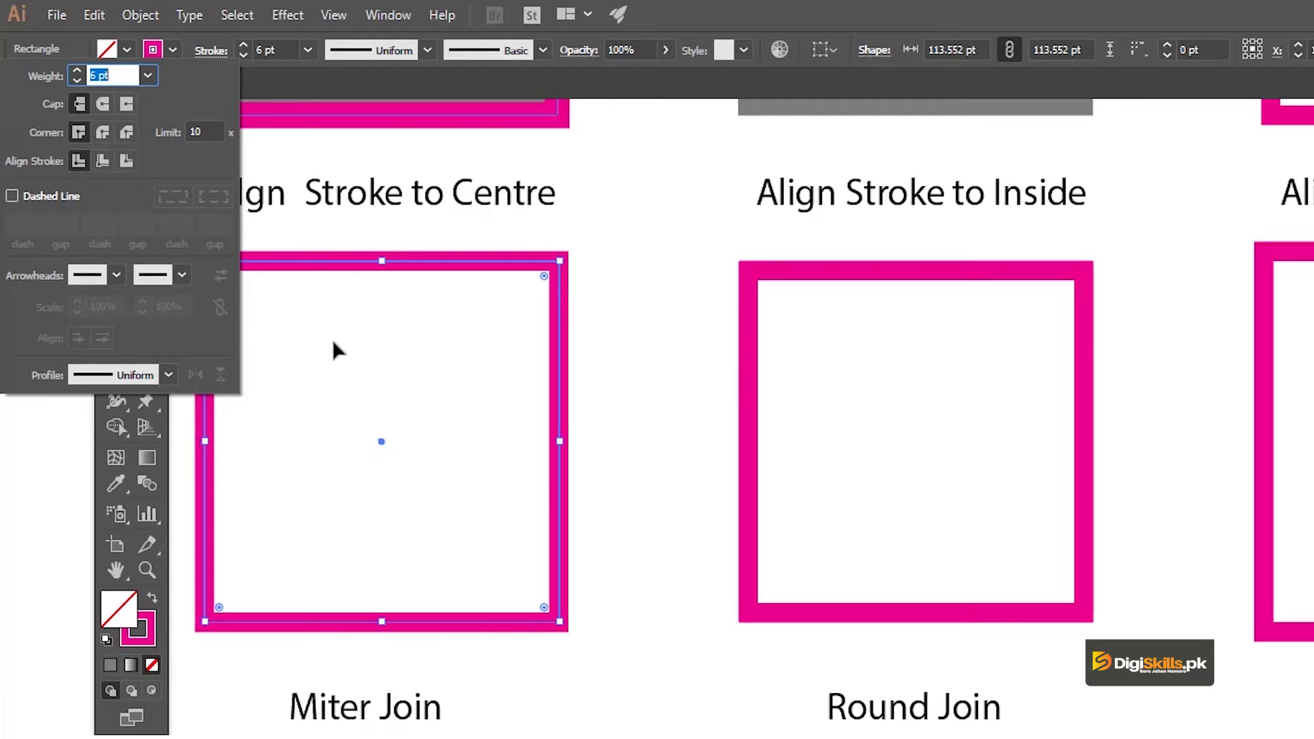
# Check the Align Stroke to Inside option in the stroke options of the square under the "Align Stroke to Inside" label
pyautogui.click(809, 273)
pyautogui.click(808, 273)
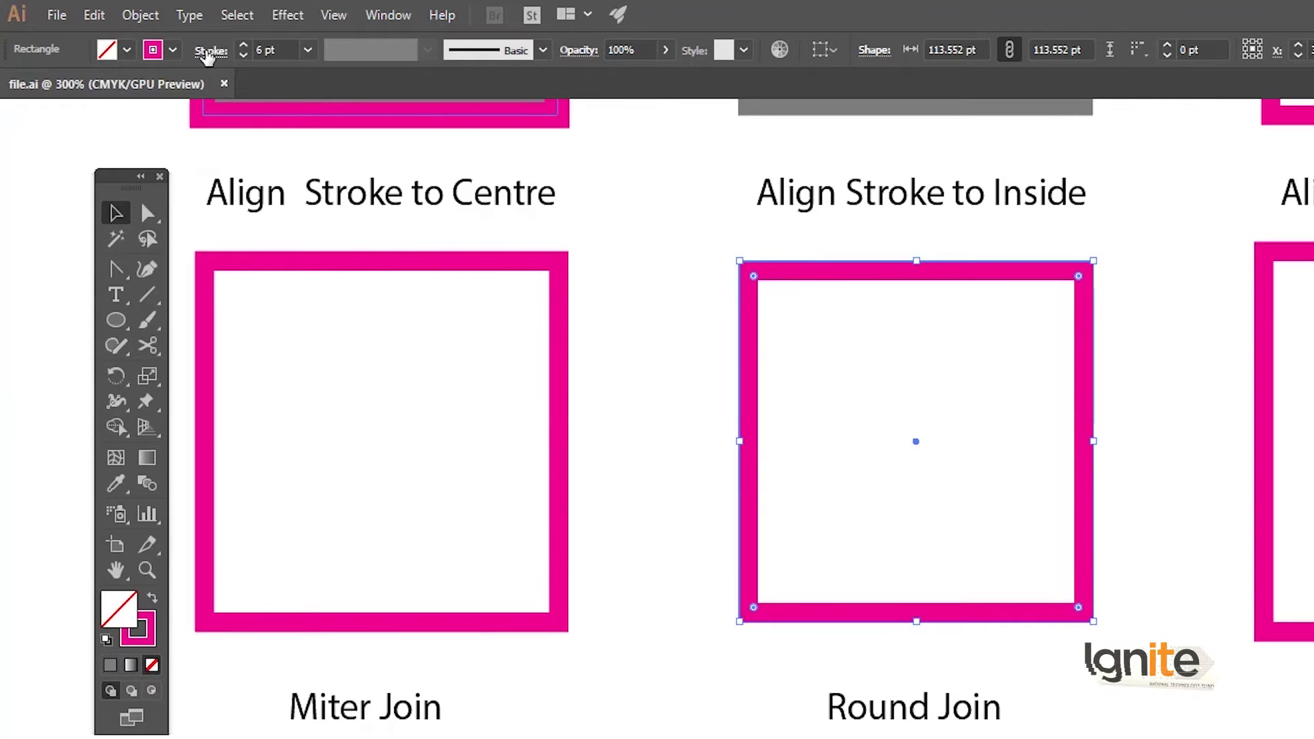
pyautogui.click(205, 50)
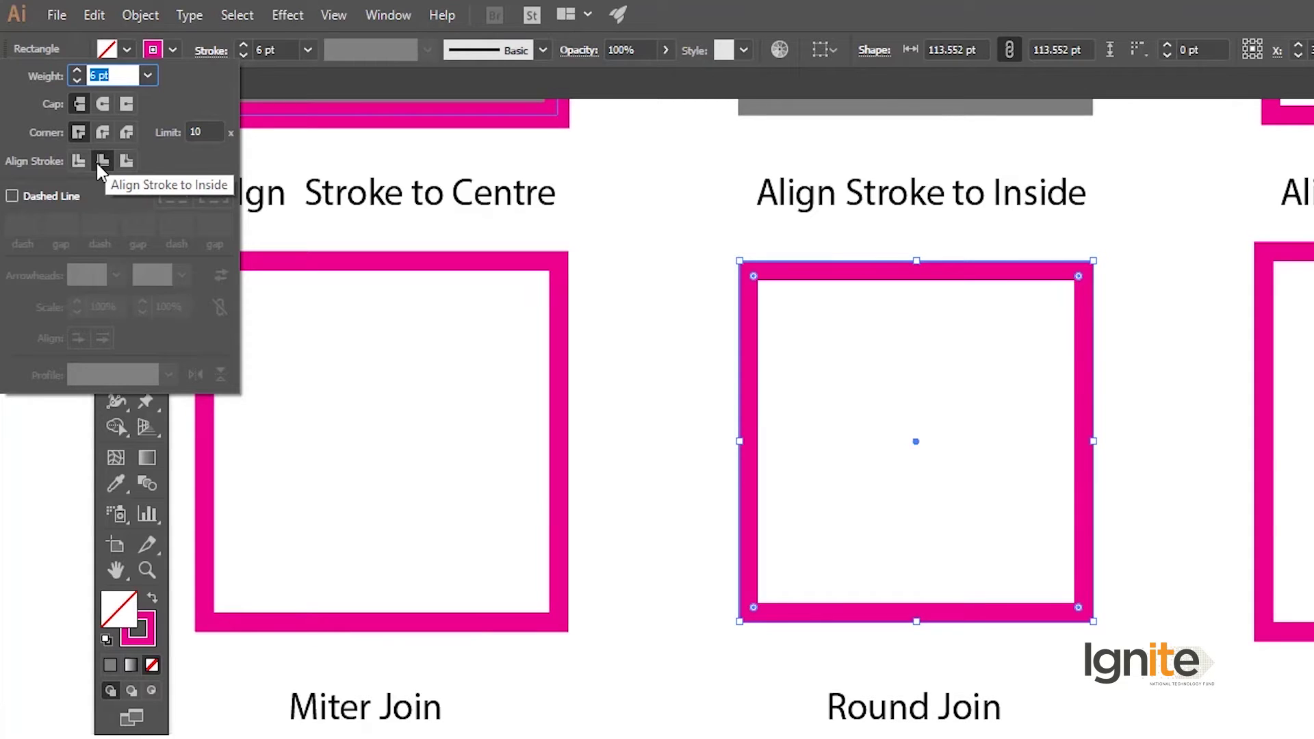
pyautogui.click(103, 160)
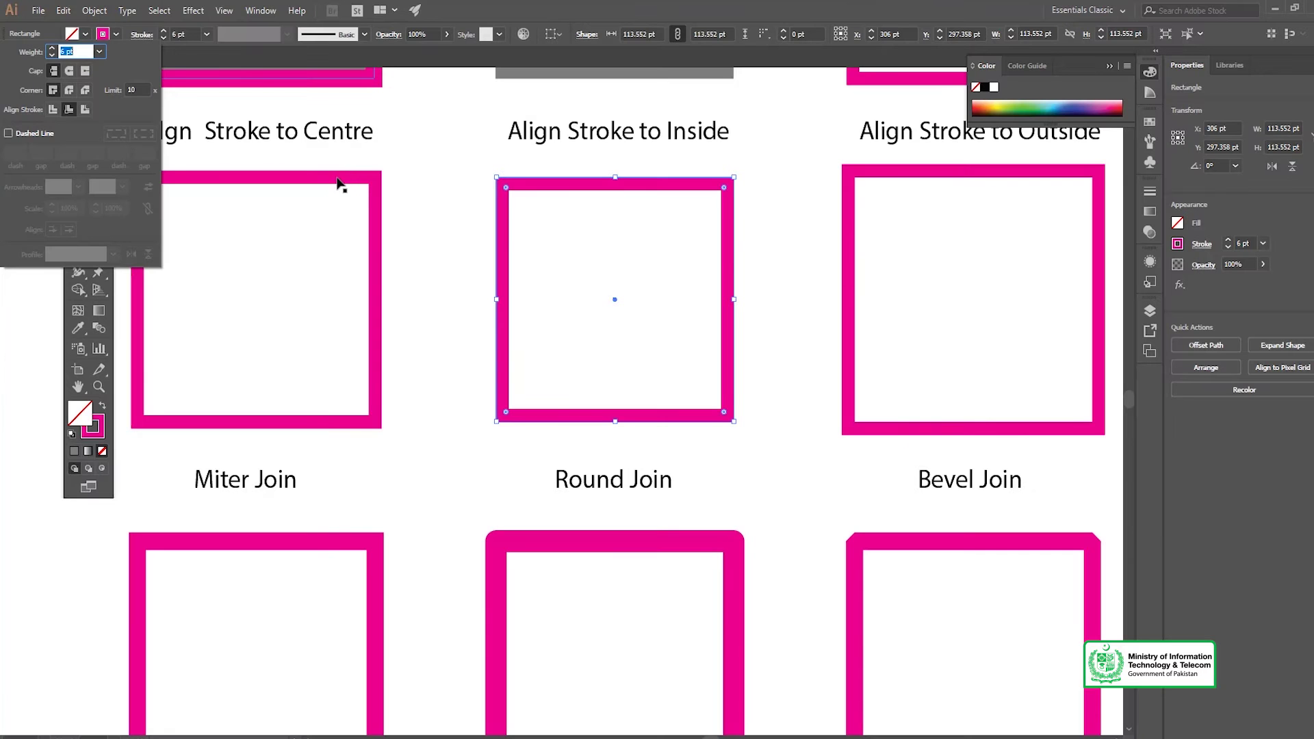
# Review the stroke alignment of the square under the "Align Stroke to Centre" label again, then close its stroke options
pyautogui.click(337, 179)
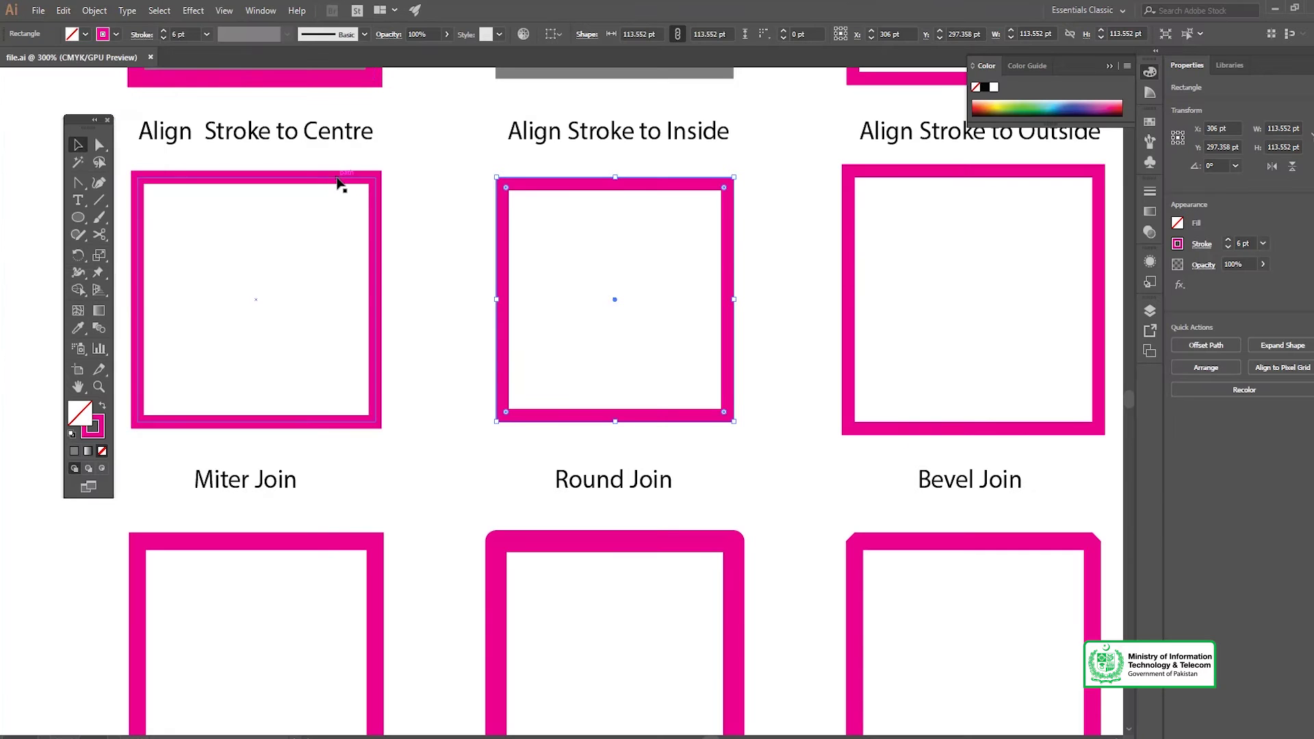
pyautogui.click(317, 184)
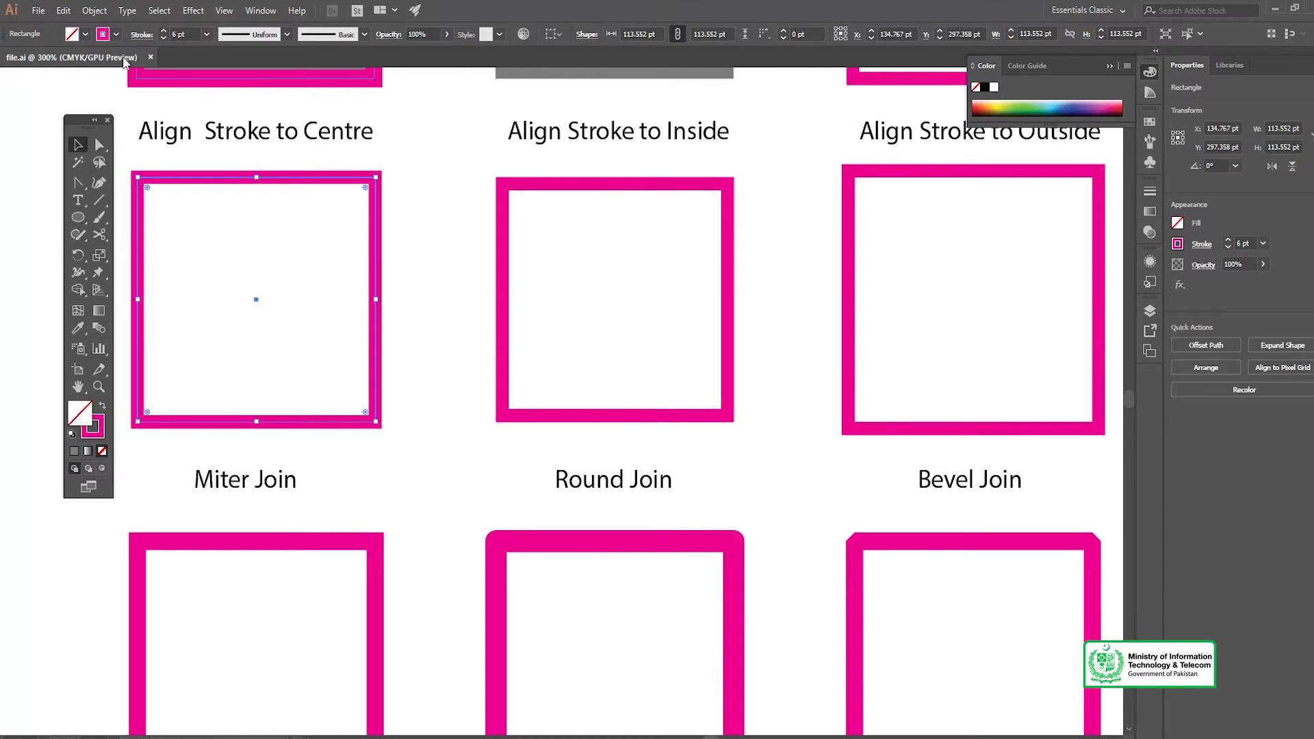
pyautogui.click(141, 34)
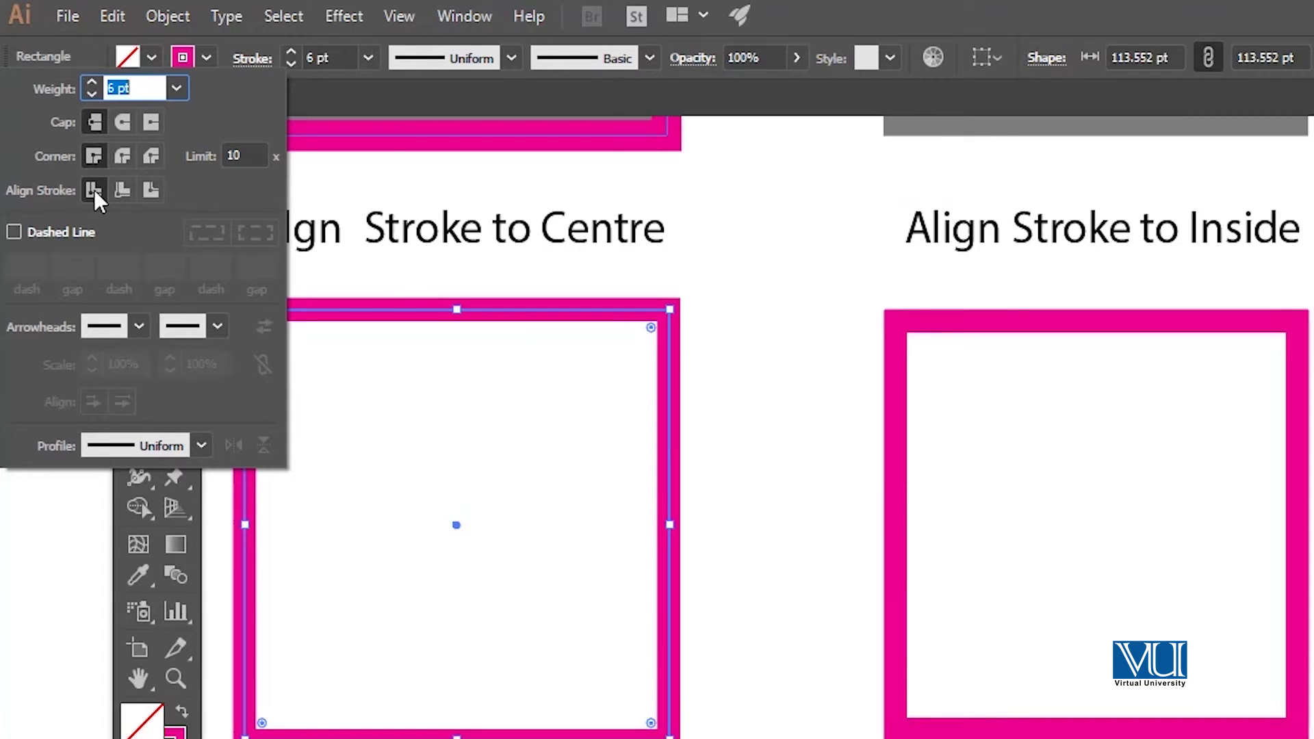
pyautogui.press('space')
pyautogui.click(1253, 391)
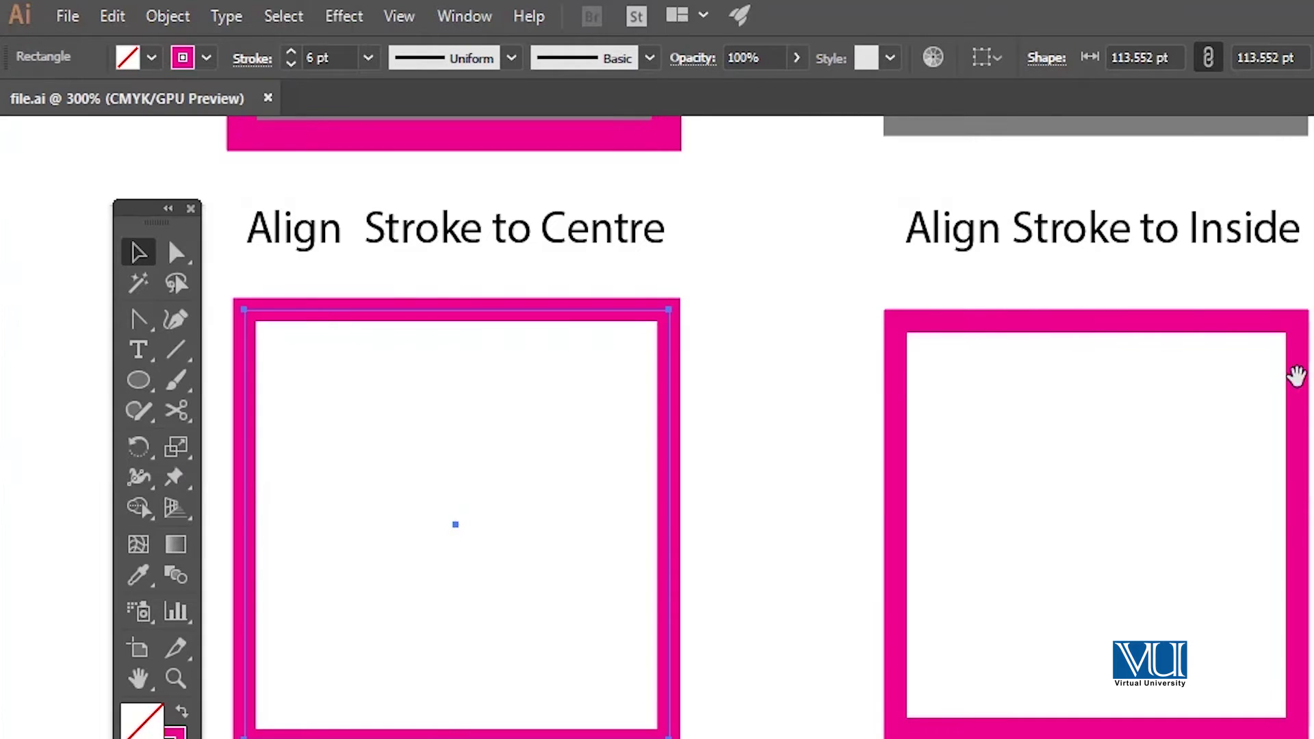
# Examine the alignment setting in the stroke options of the square under the "Align Stroke to Outside" label
pyautogui.moveTo(1295, 376); pyautogui.dragTo(799, 380)
pyautogui.moveTo(1203, 370); pyautogui.dragTo(1026, 376)
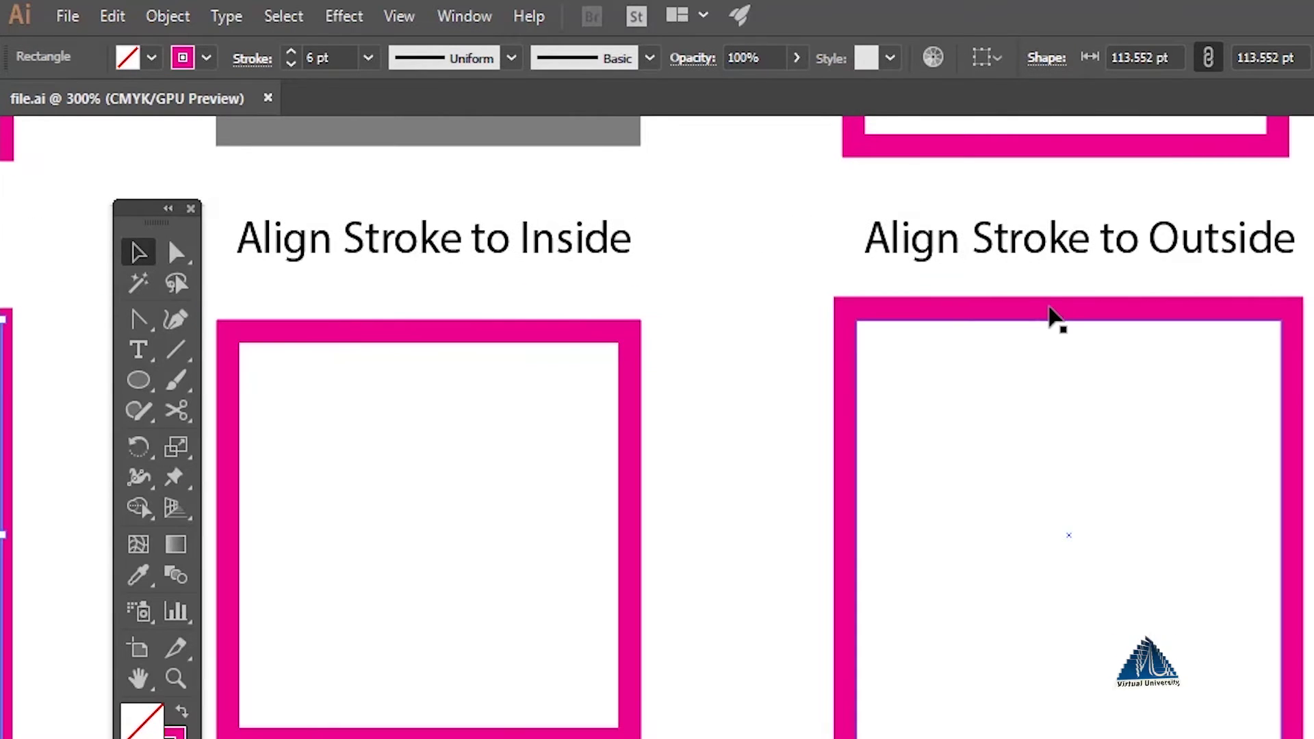
pyautogui.click(1053, 318)
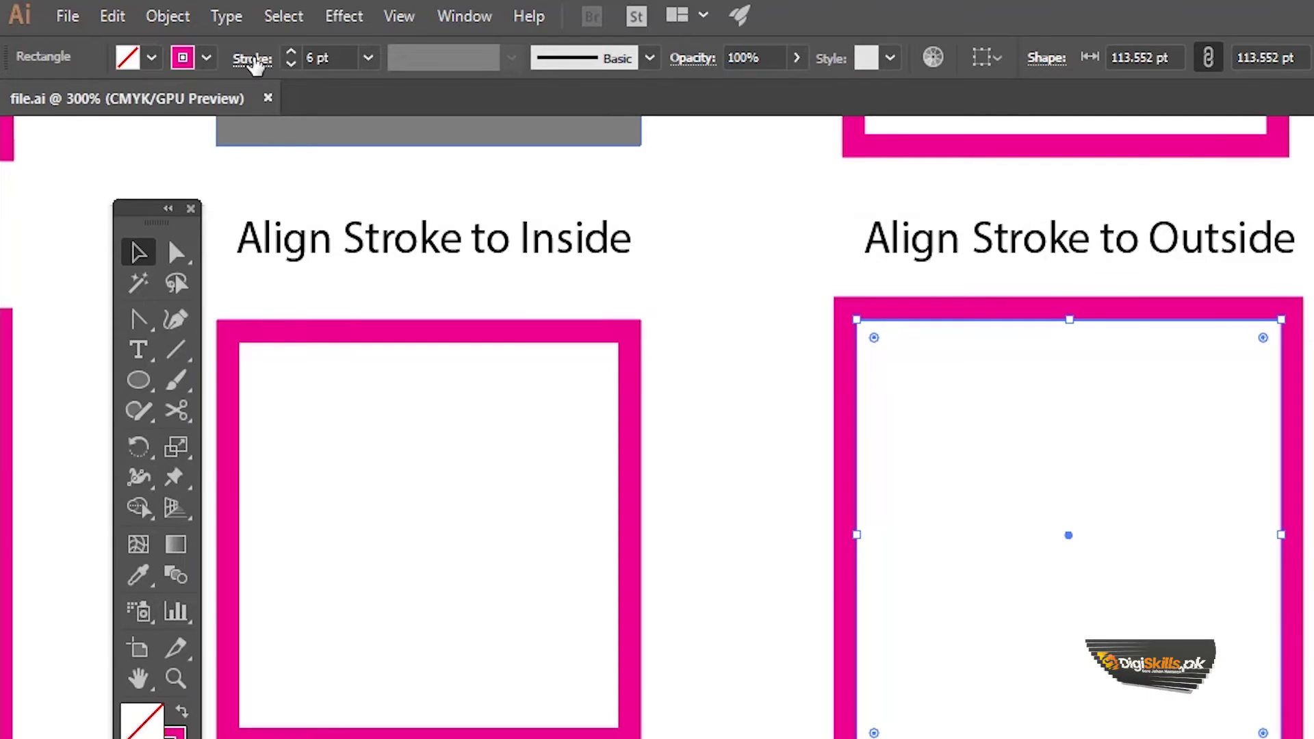
pyautogui.click(251, 58)
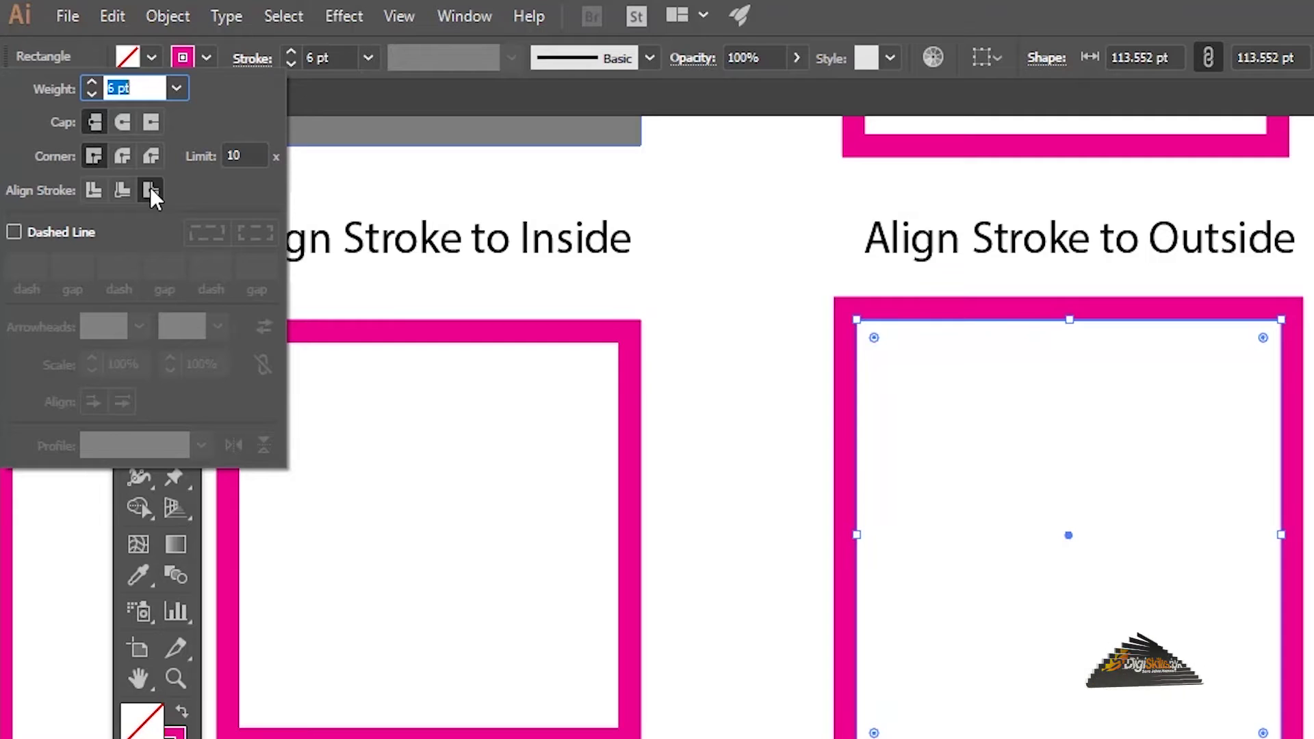
pyautogui.click(405, 396)
# Set the stroke weight of the square under "Align Stroke to Centre" to 16 pt
pyautogui.moveTo(405, 396)
pyautogui.mouseDown()
pyautogui.moveTo(974, 490)
pyautogui.moveTo(870, 449)
pyautogui.mouseUp()
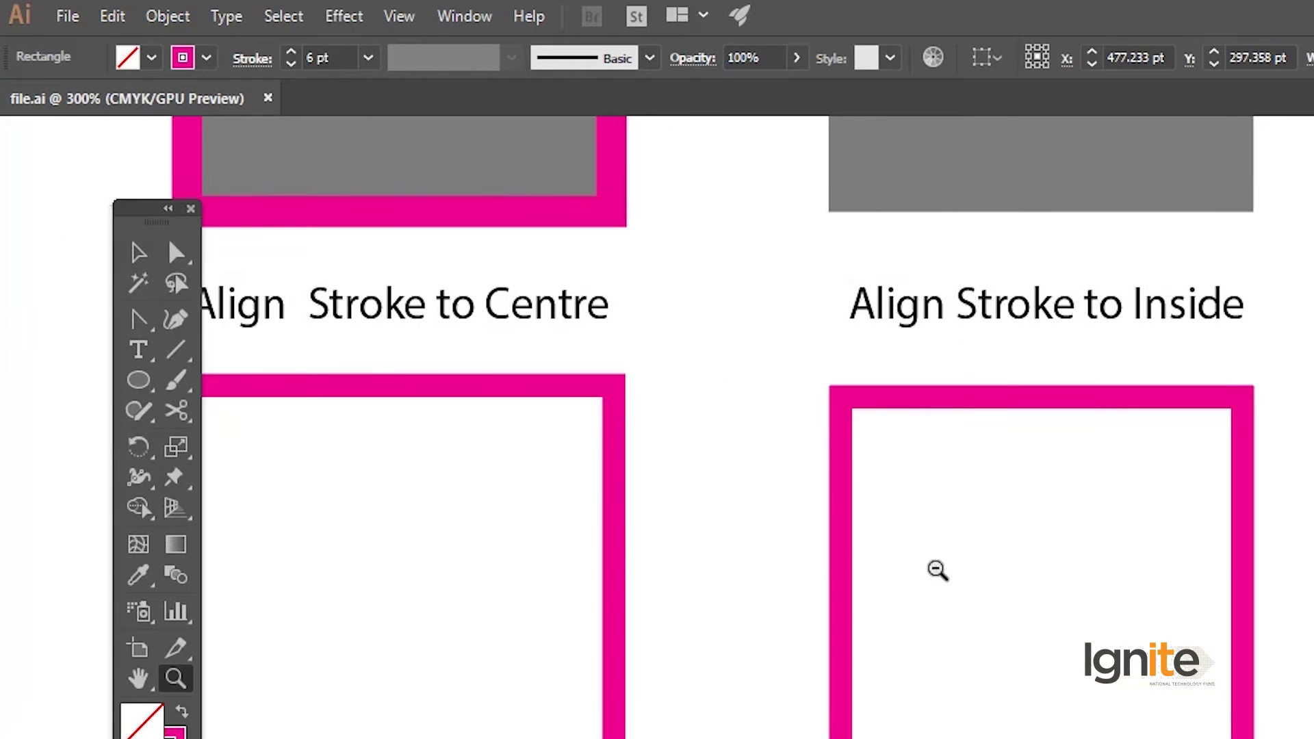
pyautogui.keyDown('ctrl'); pyautogui.keyDown('alt'); pyautogui.click(938, 572); pyautogui.keyUp('alt'); pyautogui.keyUp('ctrl')
pyautogui.moveTo(956, 645); pyautogui.dragTo(912, 559)
pyautogui.click(732, 505)
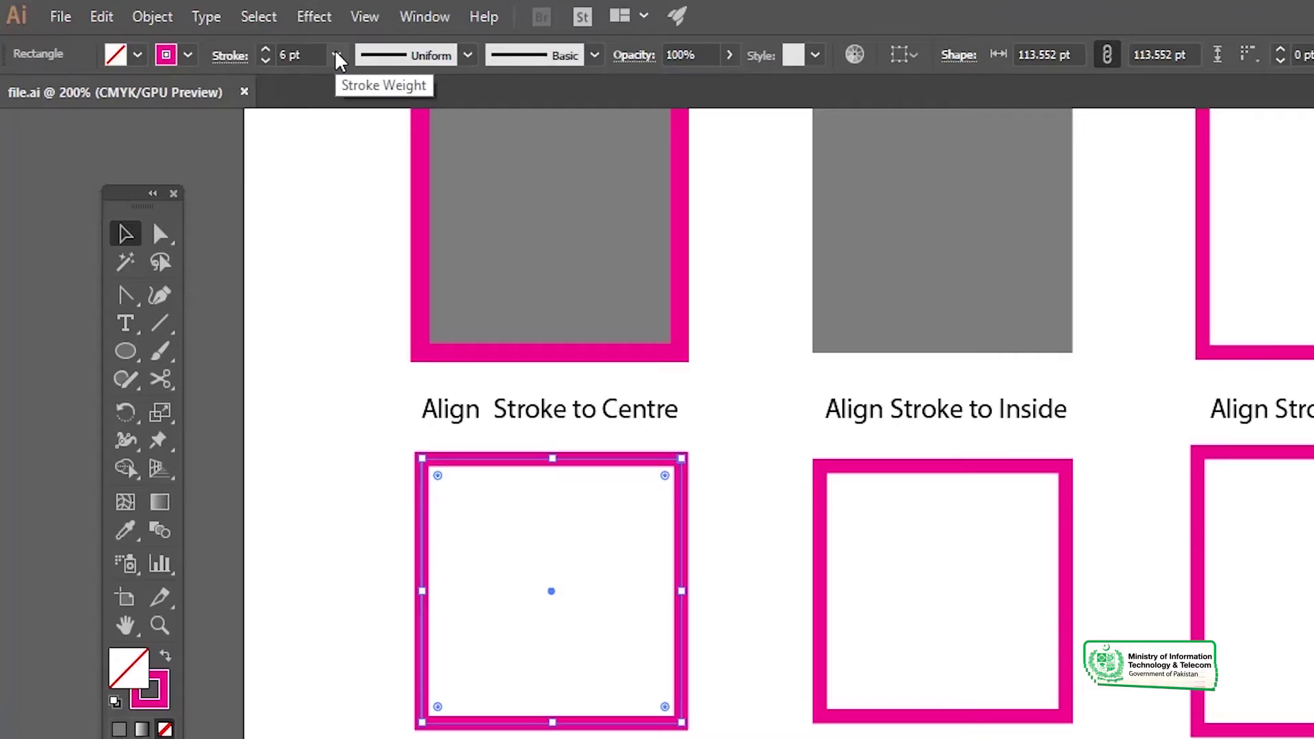
pyautogui.click(337, 54)
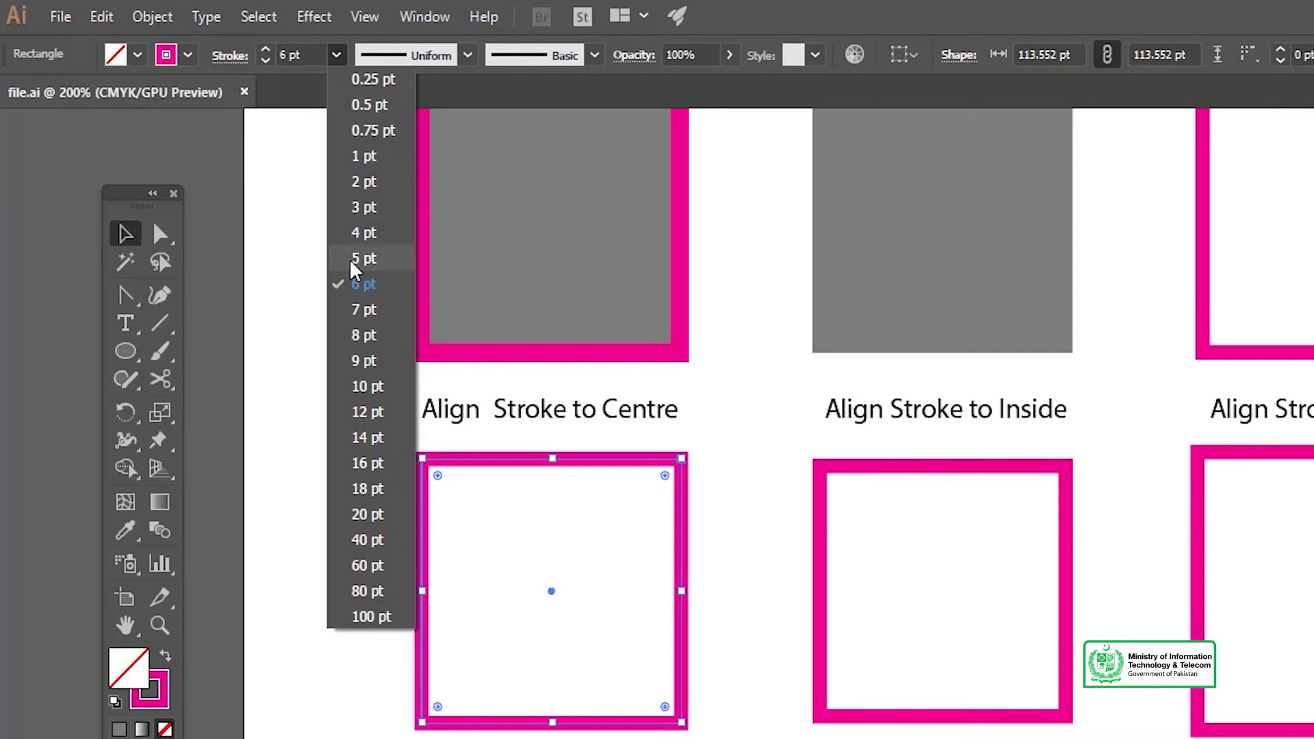
pyautogui.click(370, 463)
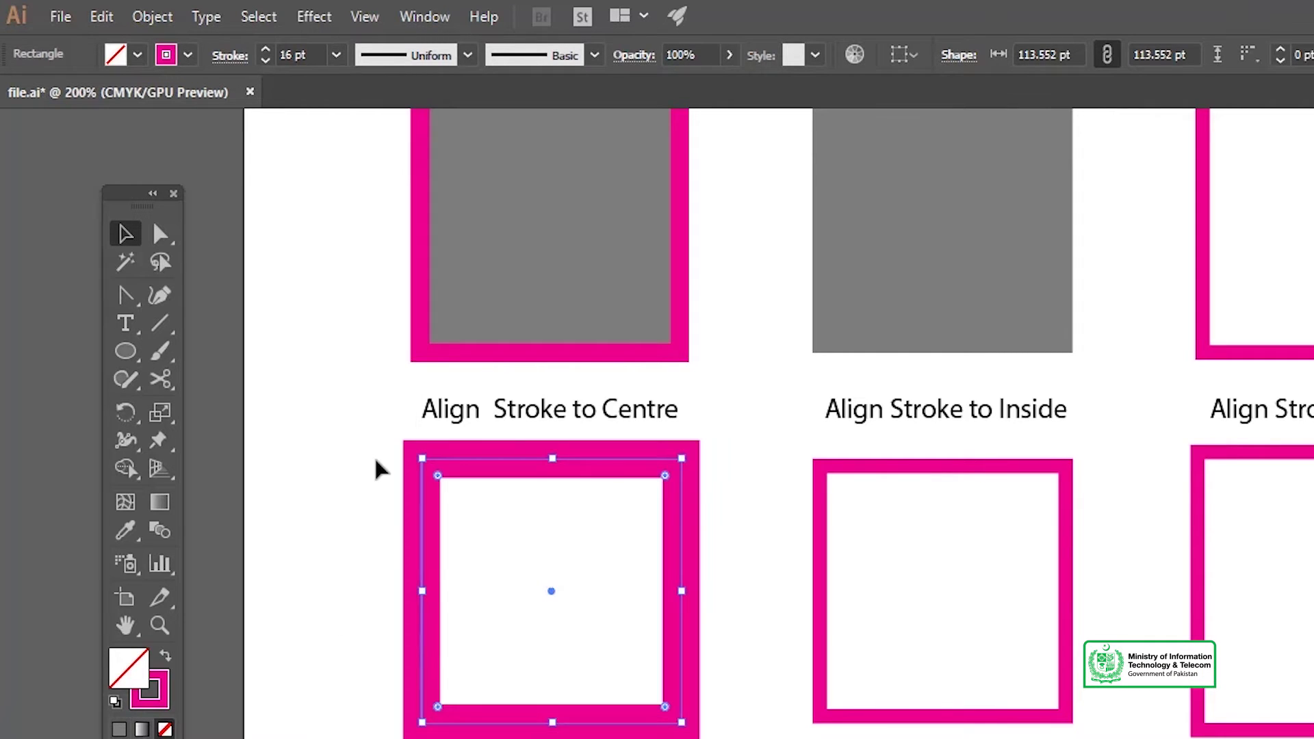
# Set the stroke weight of the square under "Align Stroke to Inside" to 16 pt
pyautogui.click(865, 471)
pyautogui.click(336, 57)
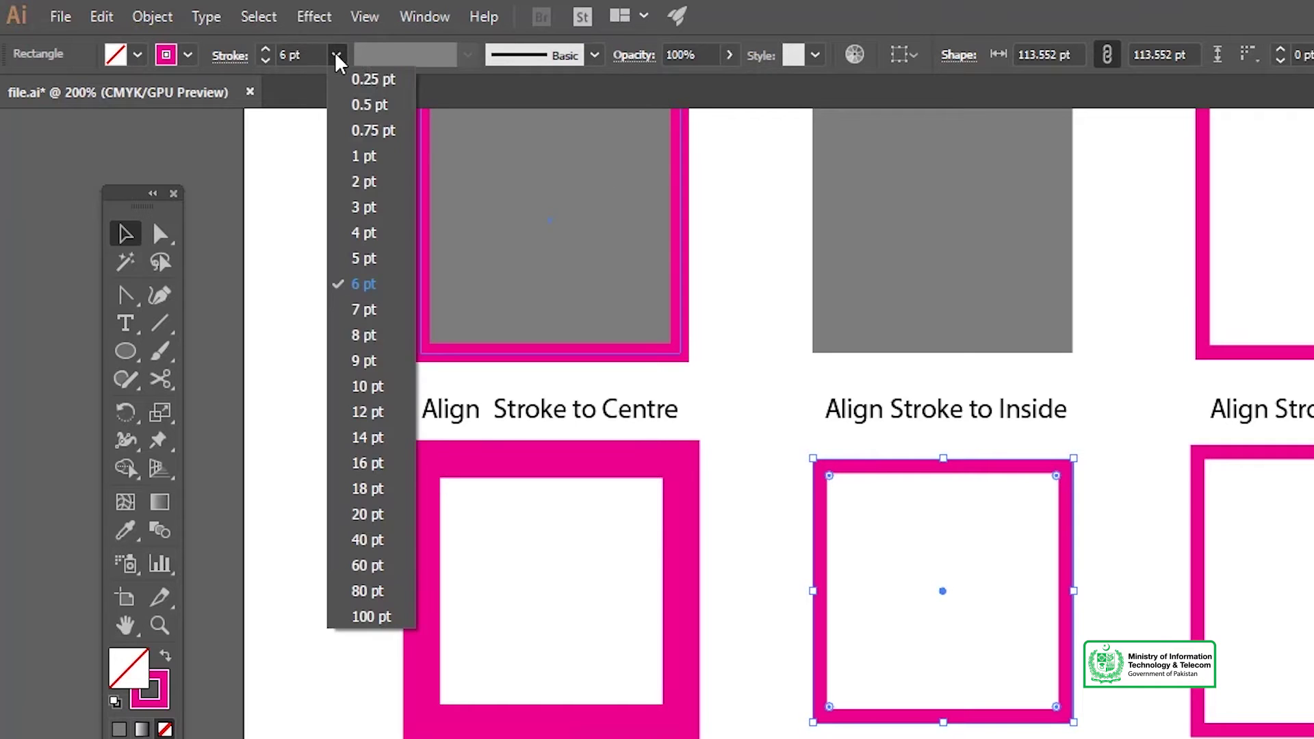
pyautogui.click(369, 464)
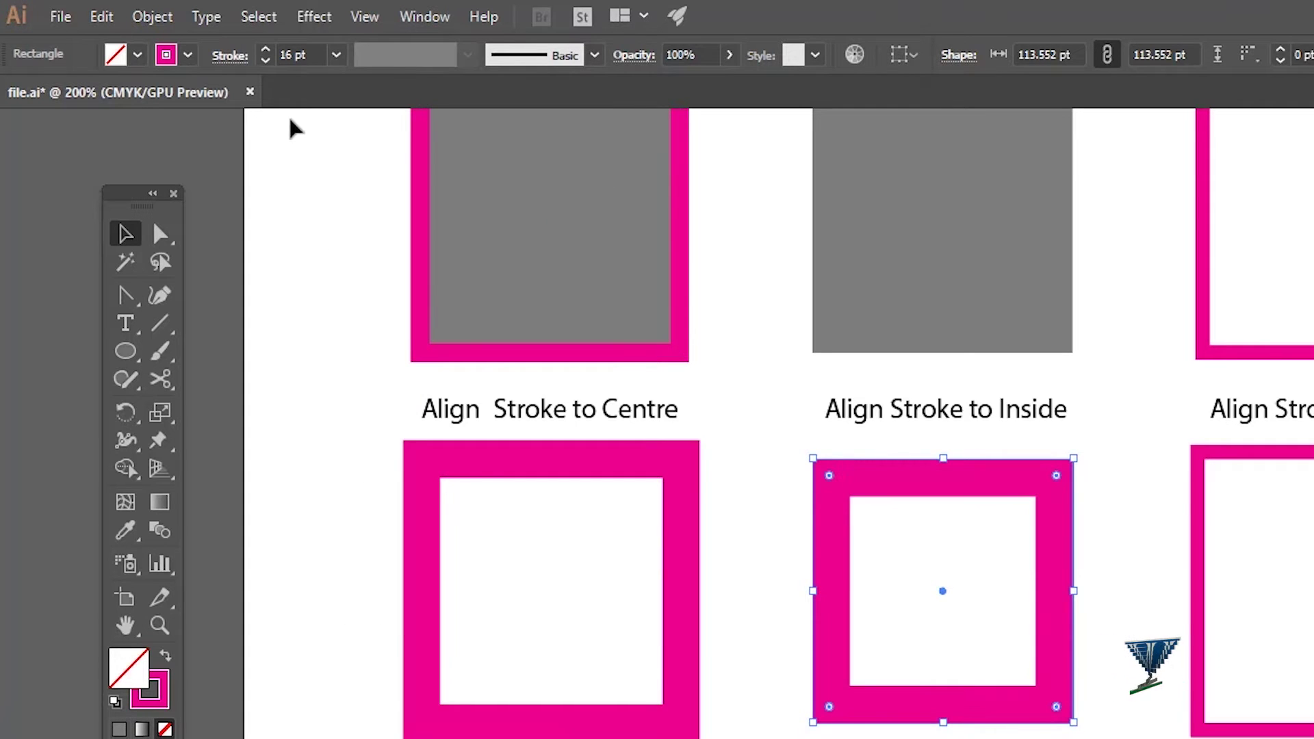
# Set the stroke weight of the square under "Align Stroke to Outside" to 16 pt
pyautogui.click(336, 54)
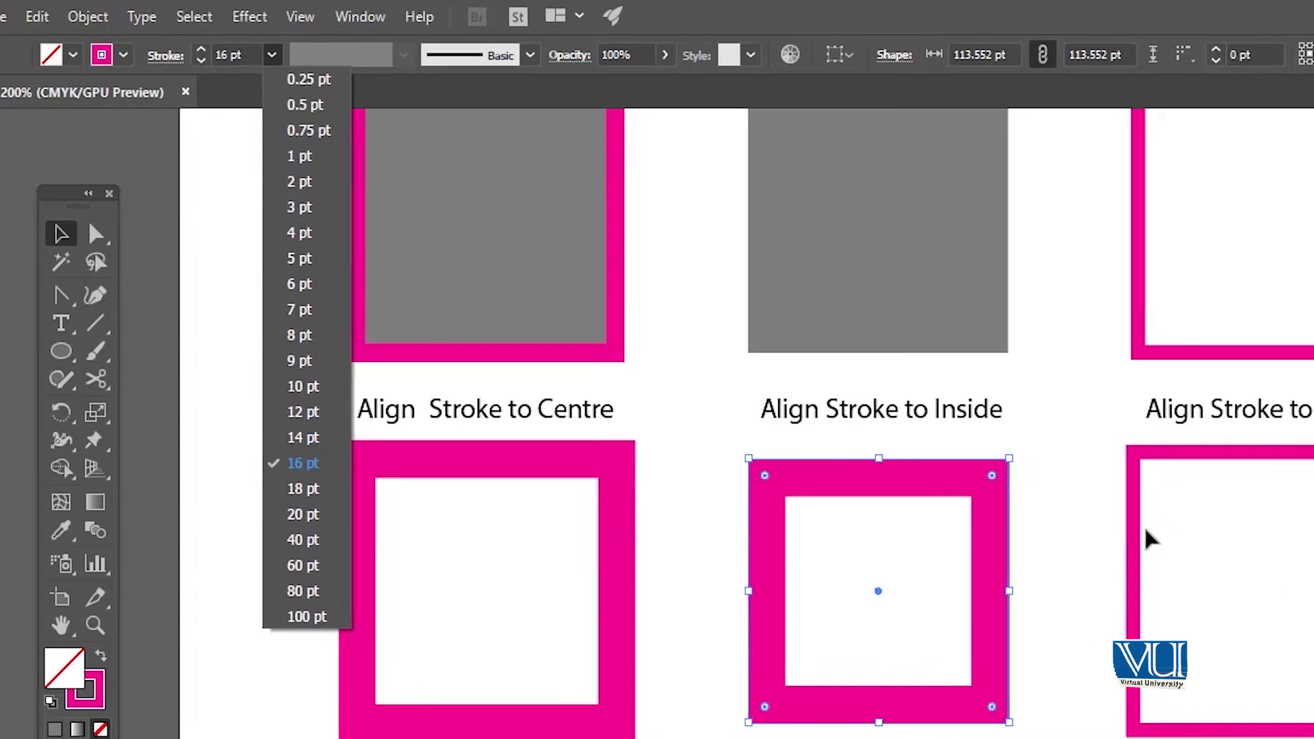
pyautogui.click(1214, 537)
pyautogui.click(1201, 529)
pyautogui.click(128, 55)
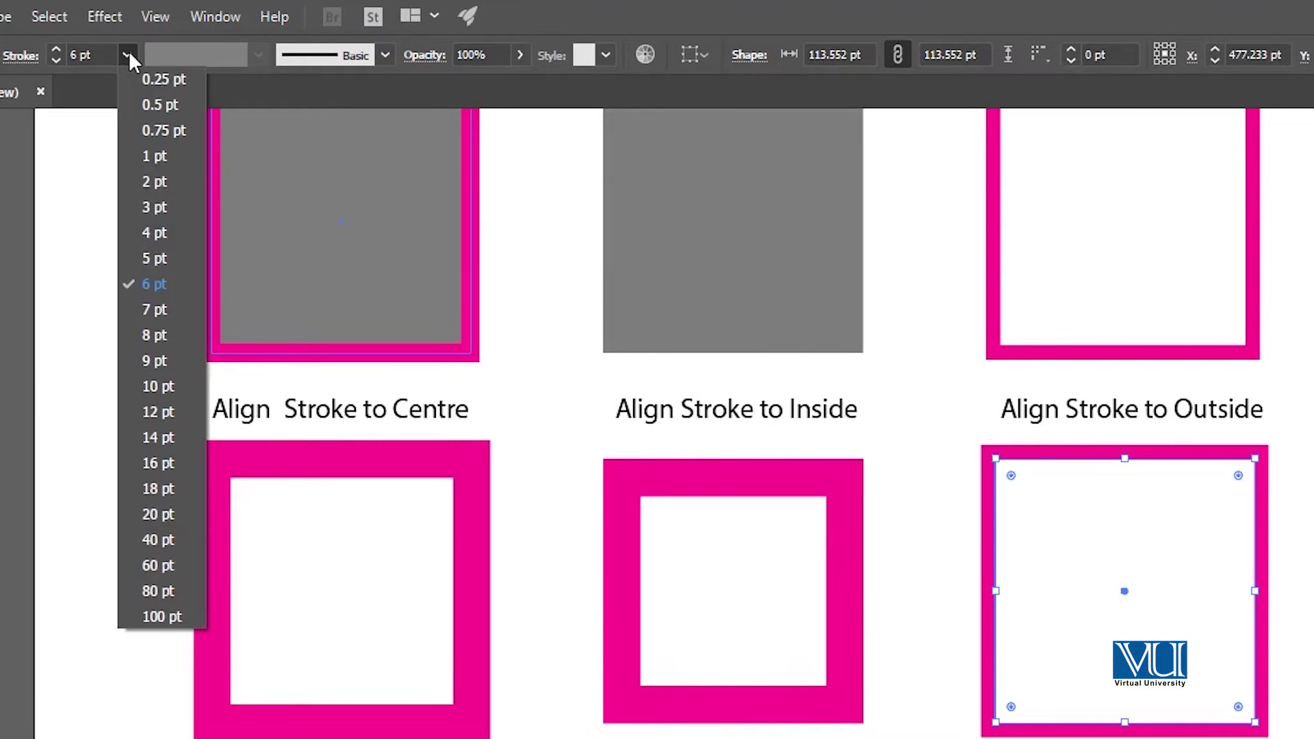
pyautogui.click(149, 465)
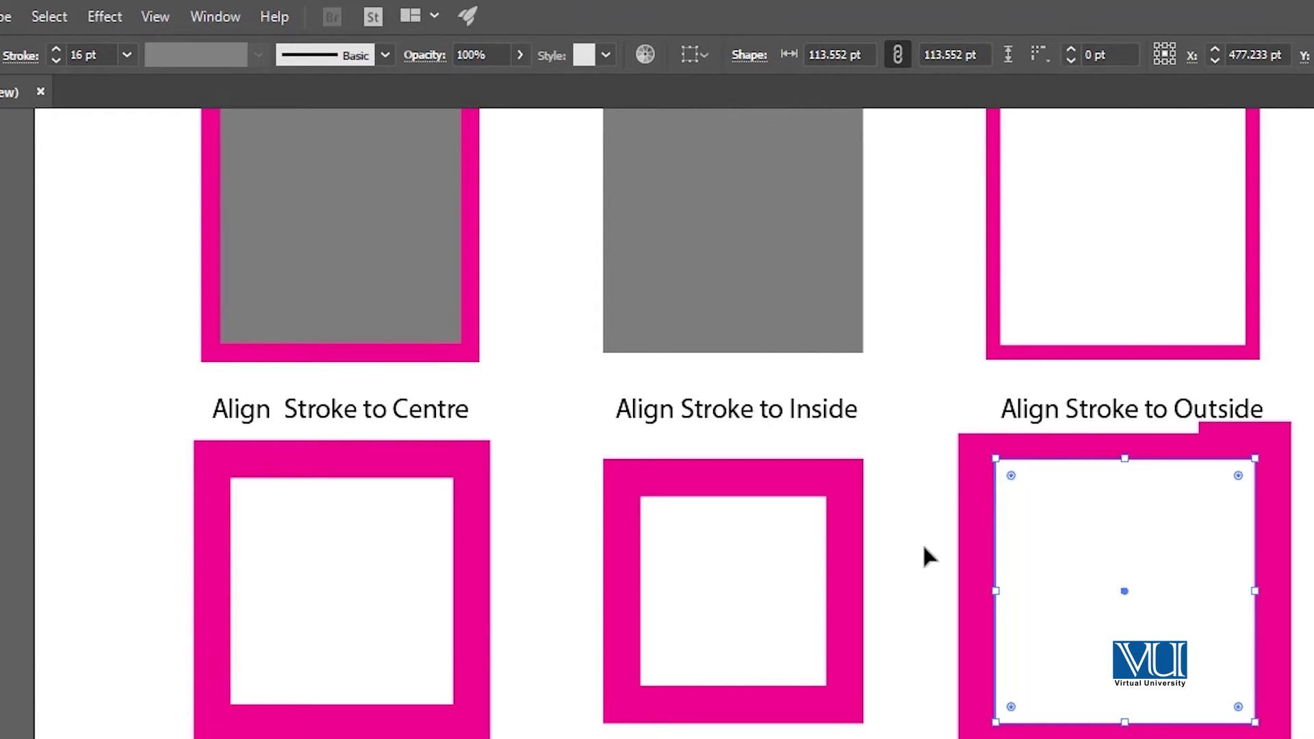
# Select the centre-, inside- and outside-aligned squares one by one and compare where each stroke lies relative to its path
pyautogui.moveTo(793, 524); pyautogui.dragTo(824, 496)
pyautogui.keyDown('ctrl'); pyautogui.click(727, 535); pyautogui.keyUp('ctrl')
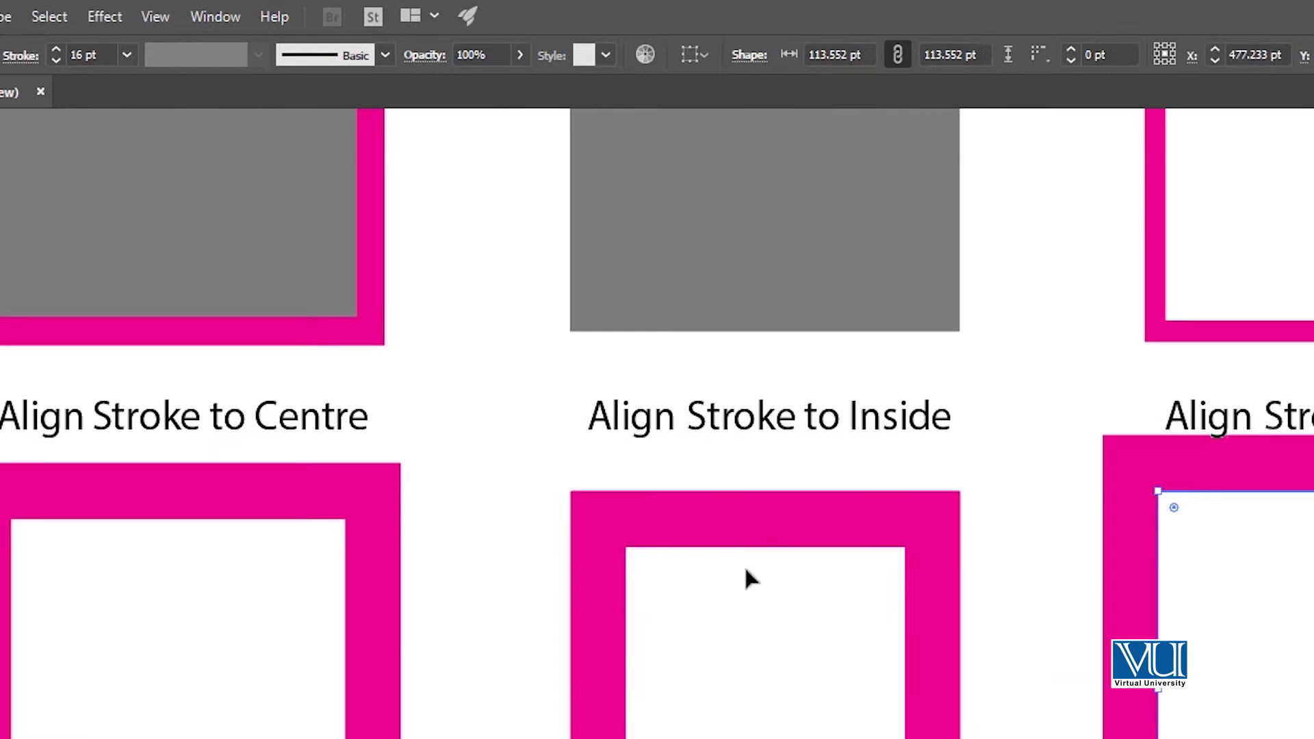
pyautogui.scroll(-3, 746, 571)
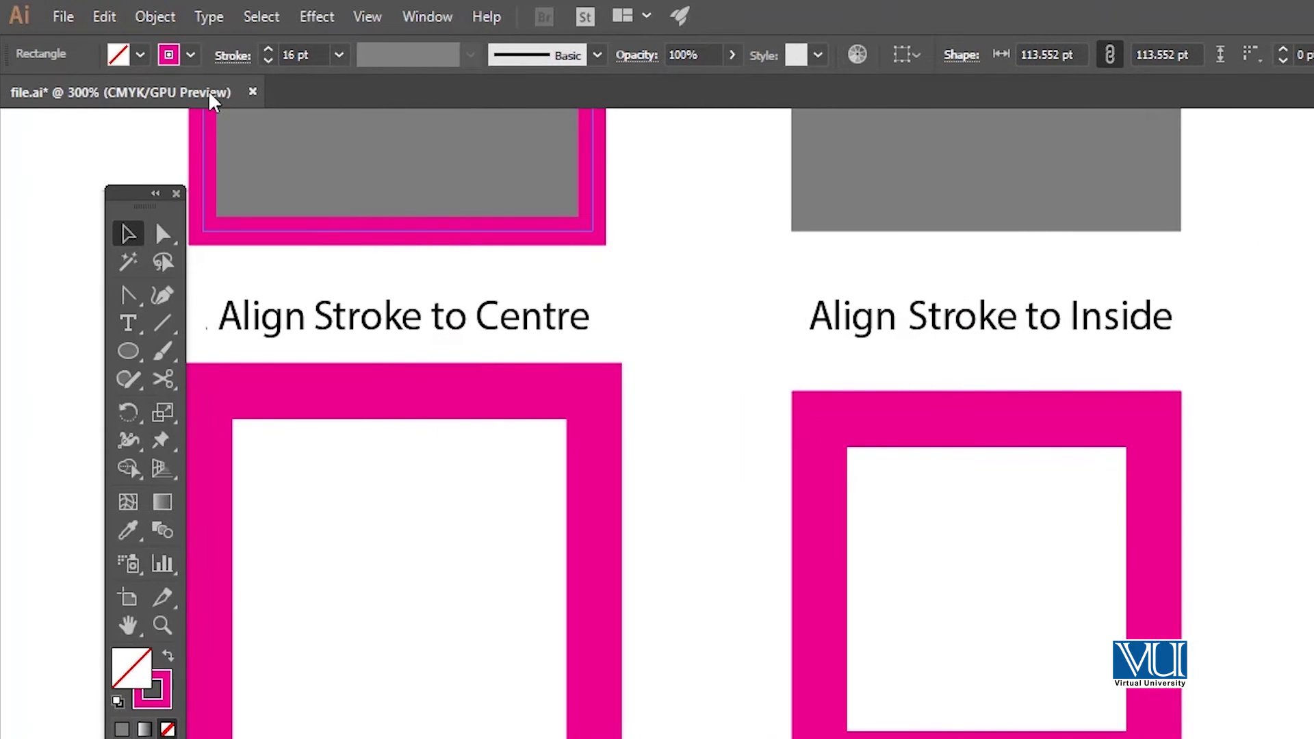
pyautogui.moveTo(129, 194); pyautogui.dragTo(74, 193)
pyautogui.moveTo(680, 462); pyautogui.dragTo(655, 459)
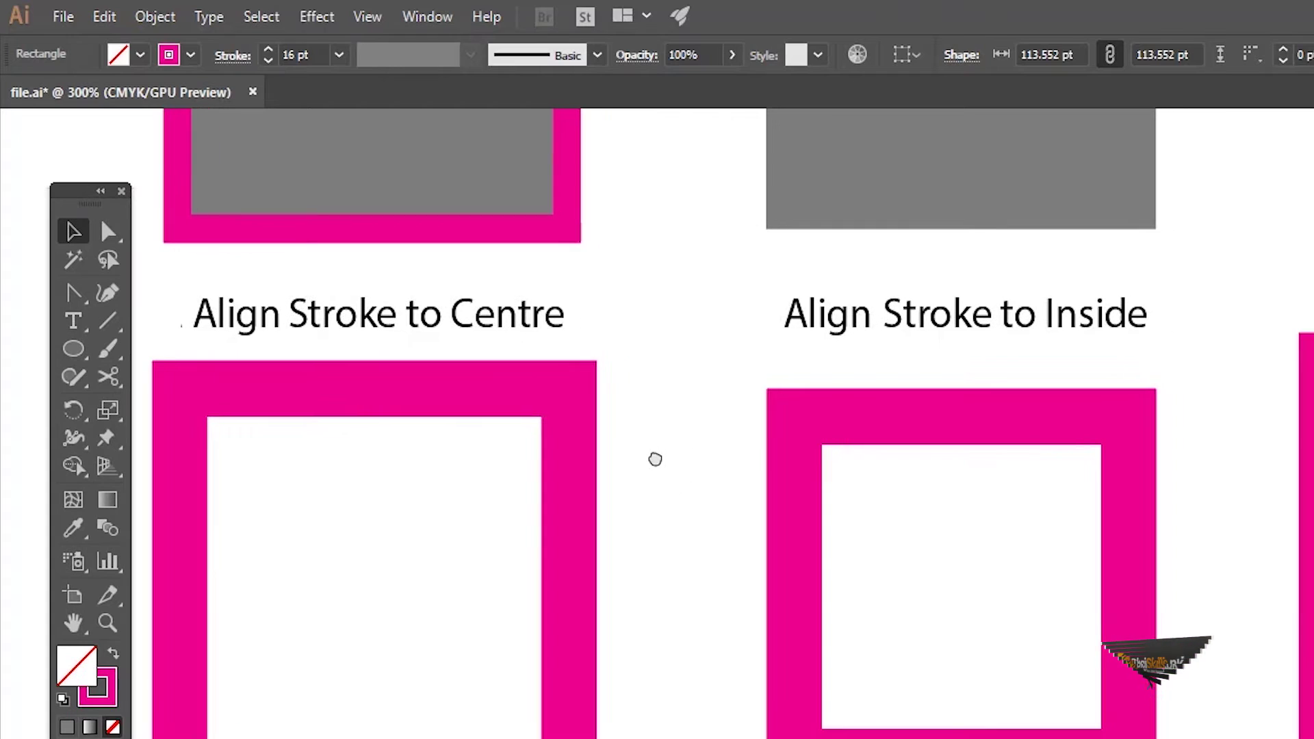
pyautogui.click(566, 397)
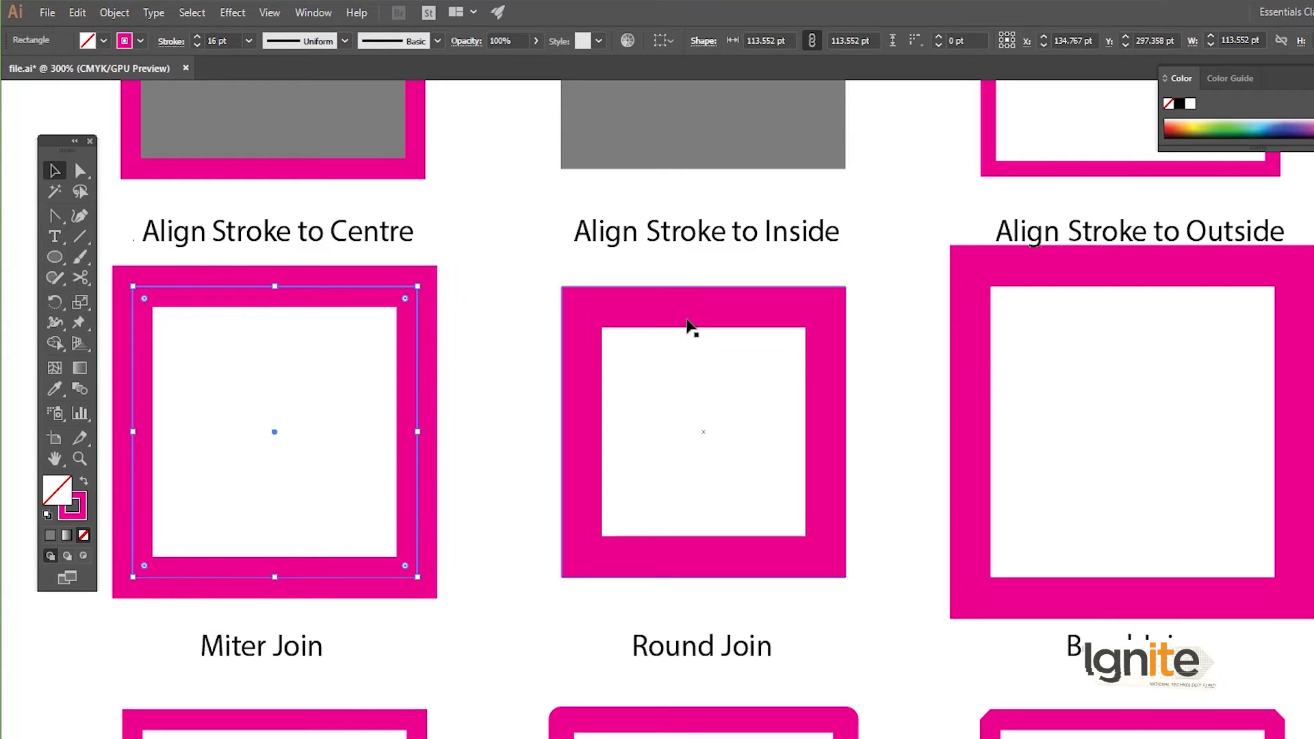
pyautogui.click(700, 309)
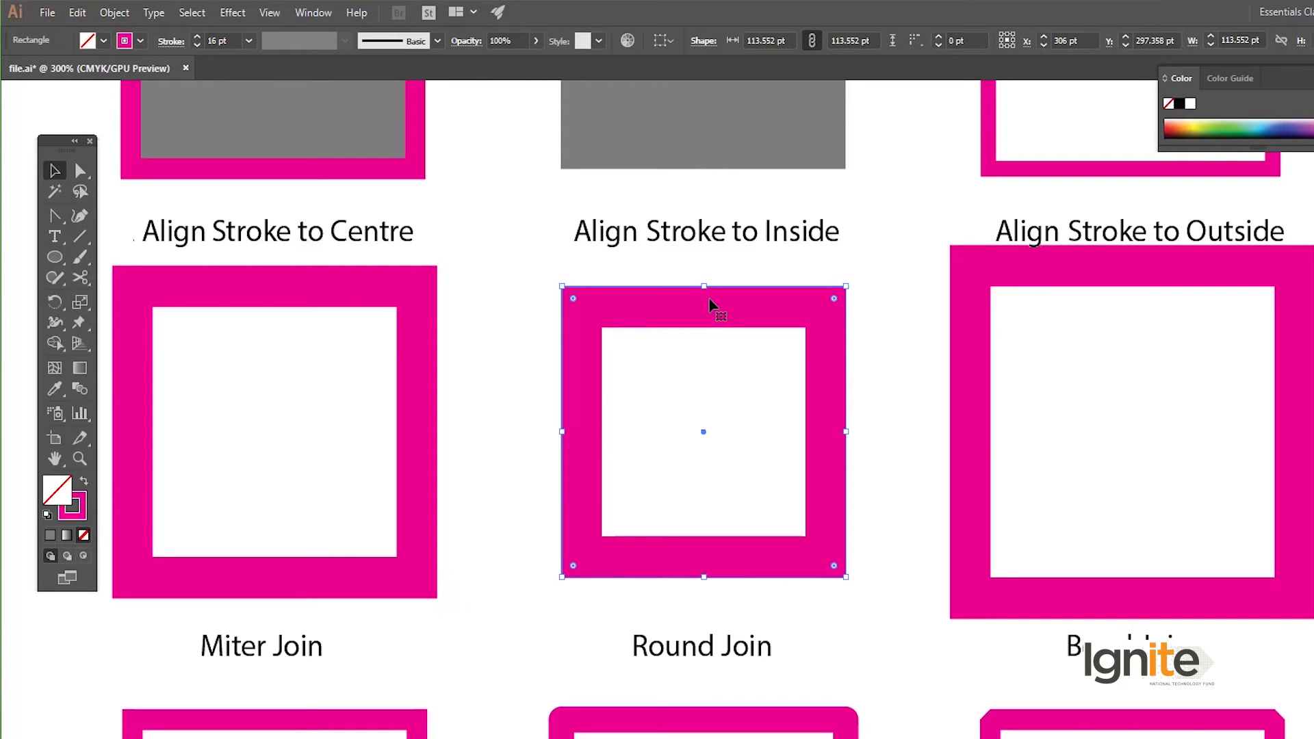
pyautogui.click(988, 250)
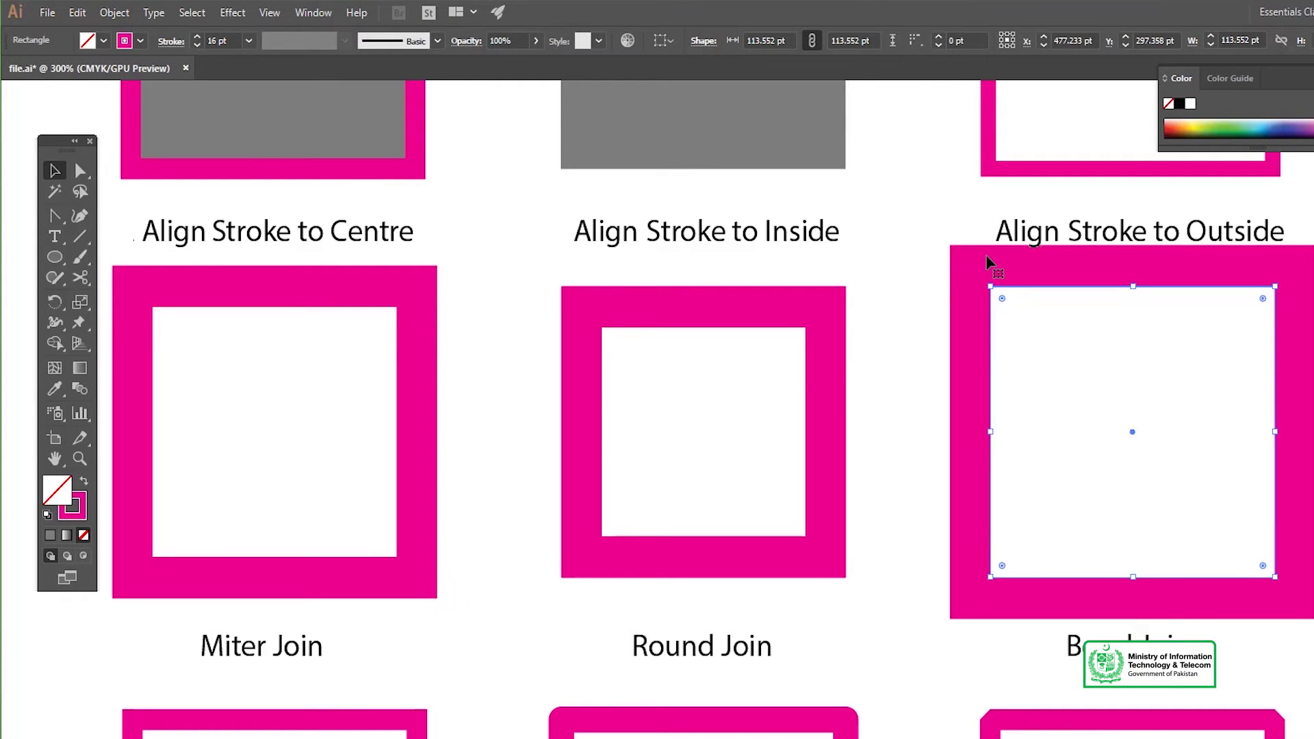
# Bring the row of join samples into view and select the miter and round join squares together for comparison
pyautogui.keyDown('ctrl'); pyautogui.keyDown('alt'); pyautogui.click(783, 419); pyautogui.keyUp('alt'); pyautogui.keyUp('ctrl')
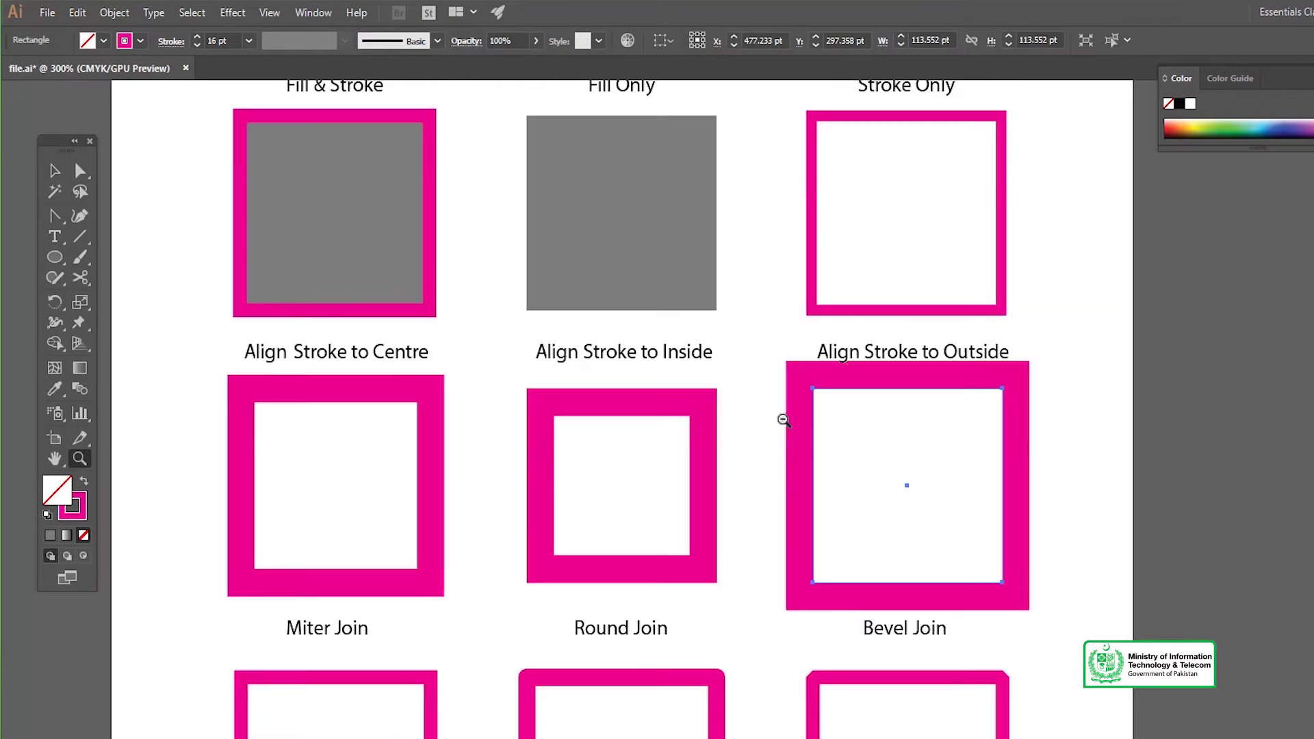
pyautogui.moveTo(724, 476); pyautogui.dragTo(792, 336)
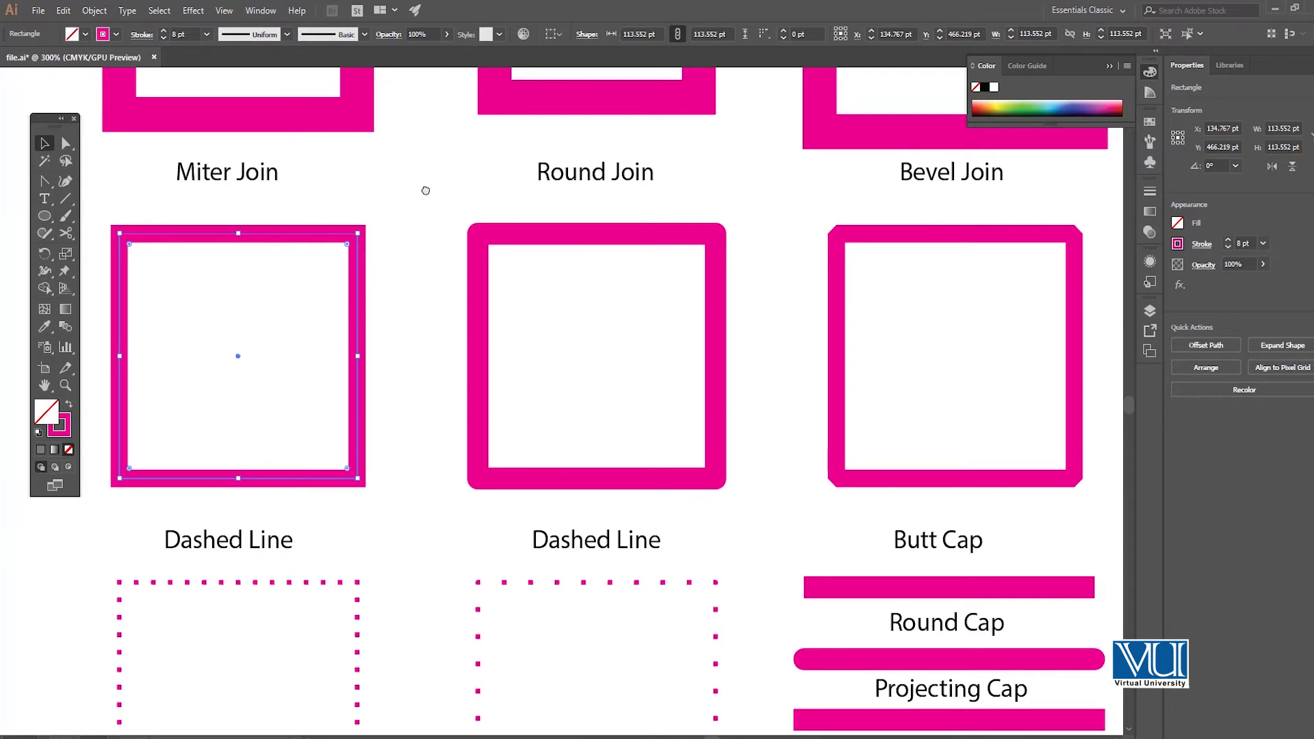
pyautogui.moveTo(426, 191); pyautogui.dragTo(408, 195)
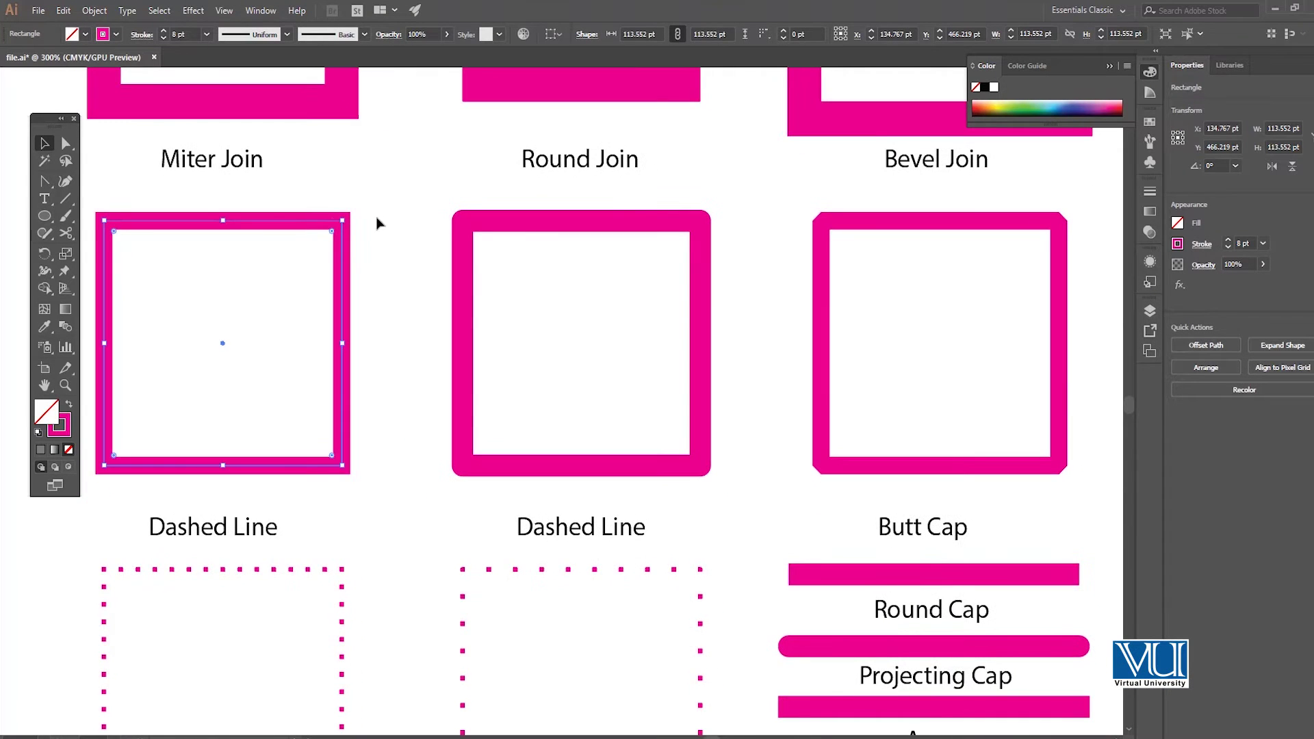
pyautogui.hotkey('ctrl', '-')
pyautogui.moveTo(607, 367); pyautogui.dragTo(556, 322)
pyautogui.hotkey('ctrl', '+')
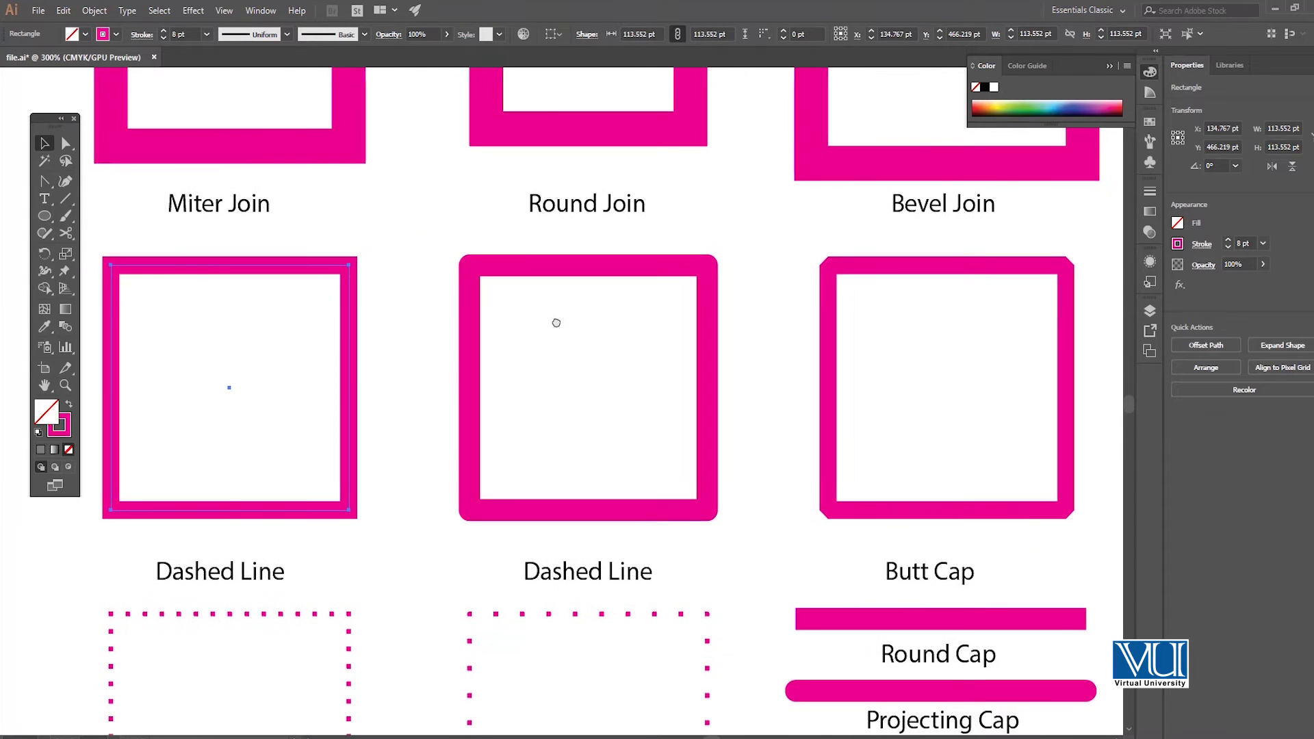
pyautogui.keyDown('shift'); pyautogui.click(471, 273); pyautogui.keyUp('shift')
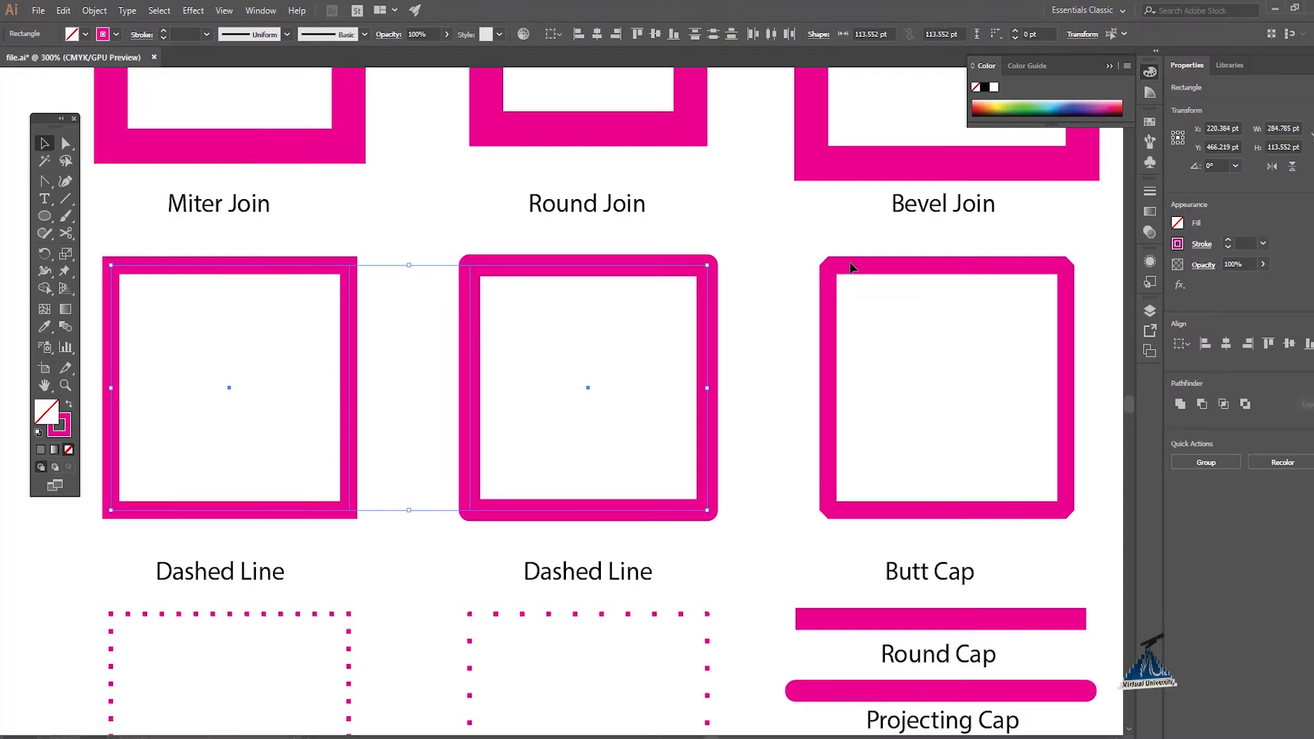
pyautogui.click(390, 234)
# Examine the corner join option in the stroke settings of the square under "Miter Join"
pyautogui.click(141, 35)
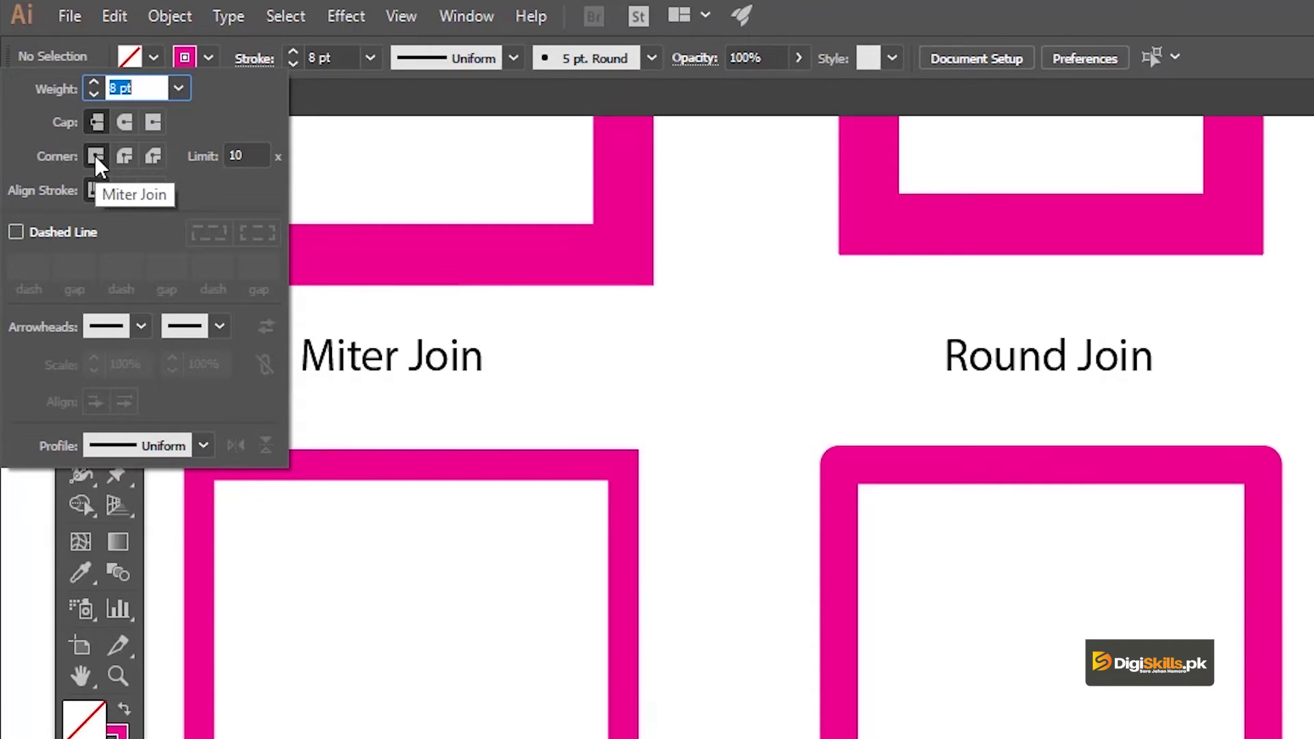
pyautogui.click(340, 484)
pyautogui.click(342, 464)
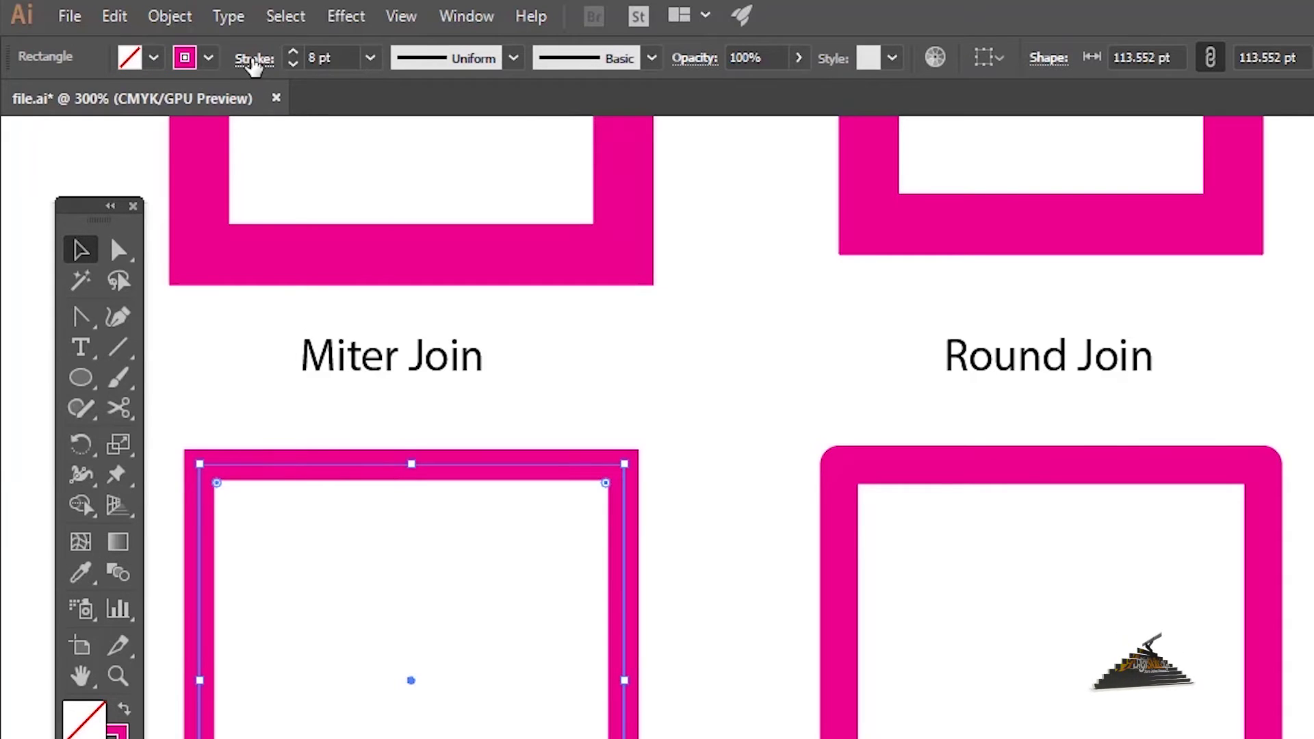
pyautogui.click(253, 58)
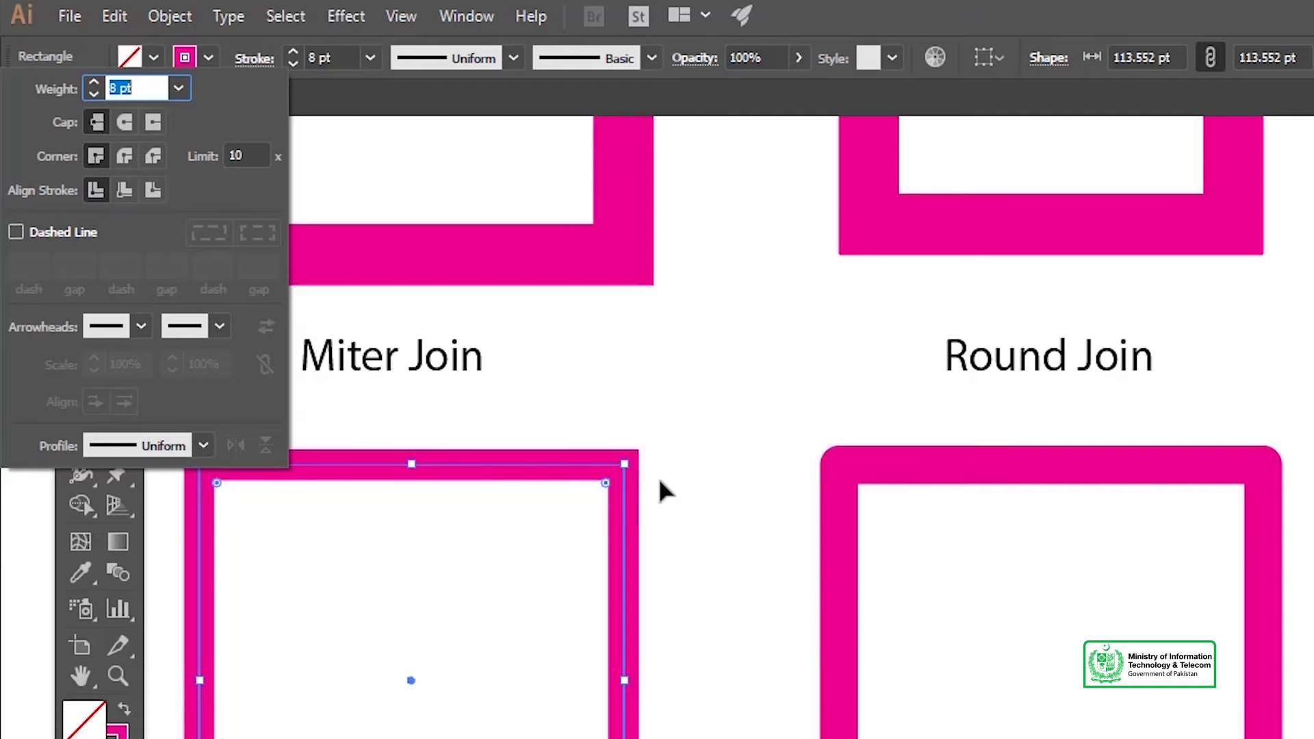
pyautogui.press('Escape')
# Select the square under "Round Join" and check its corner option in the stroke settings
pyautogui.moveTo(895, 481); pyautogui.dragTo(603, 453)
pyautogui.click(619, 442)
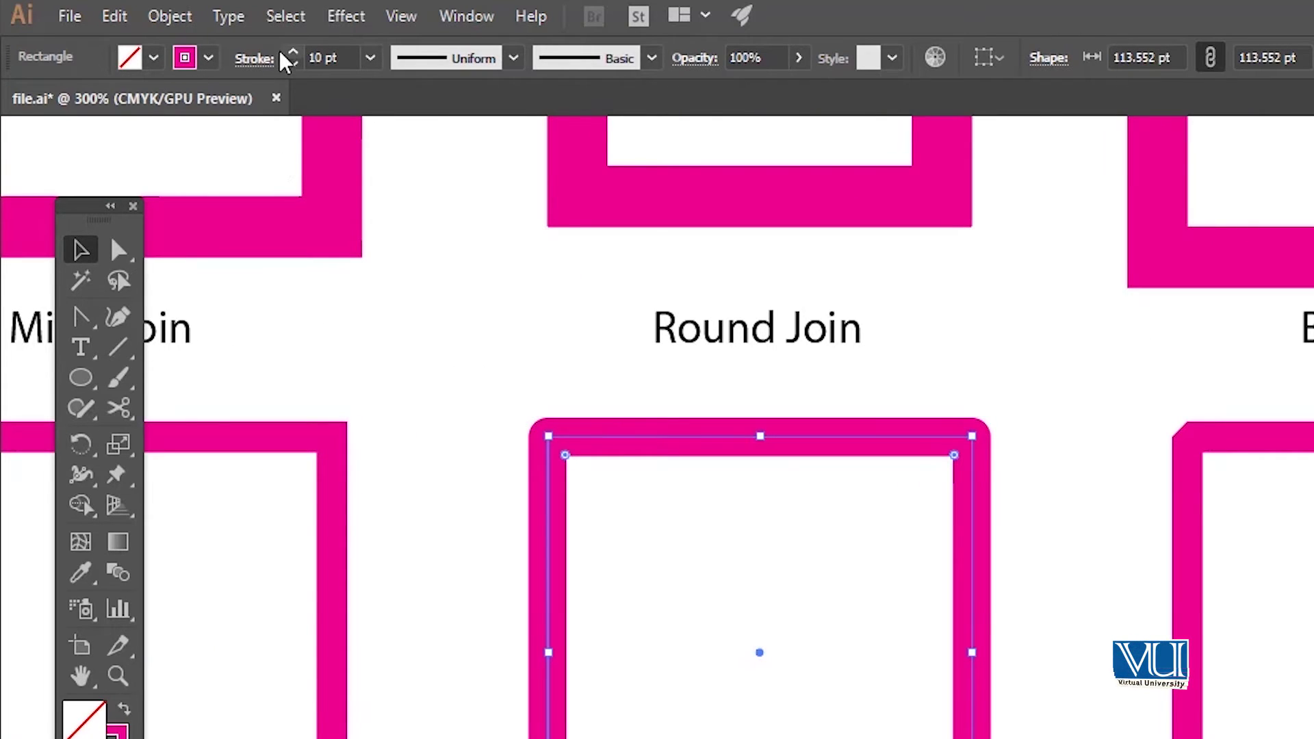
pyautogui.click(253, 59)
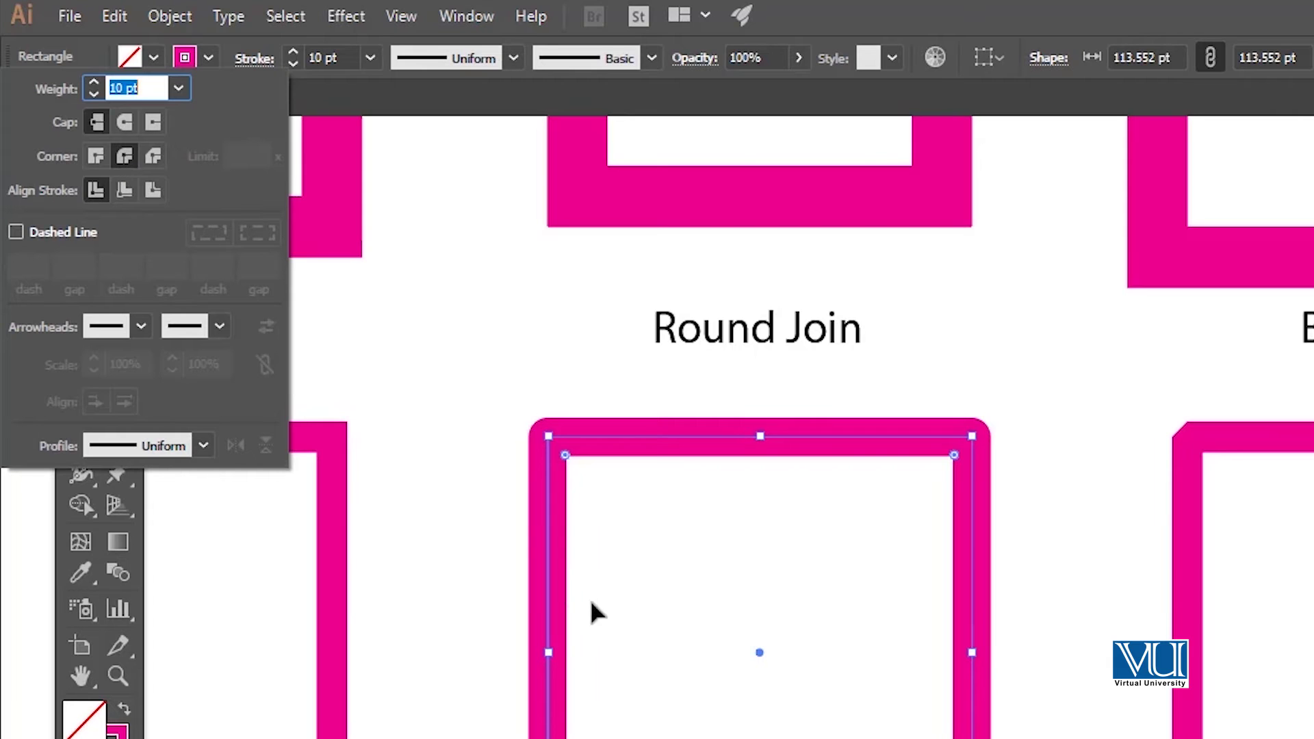
pyautogui.press('Escape')
# Examine the outer corners of the round join square up close
pyautogui.press('z')
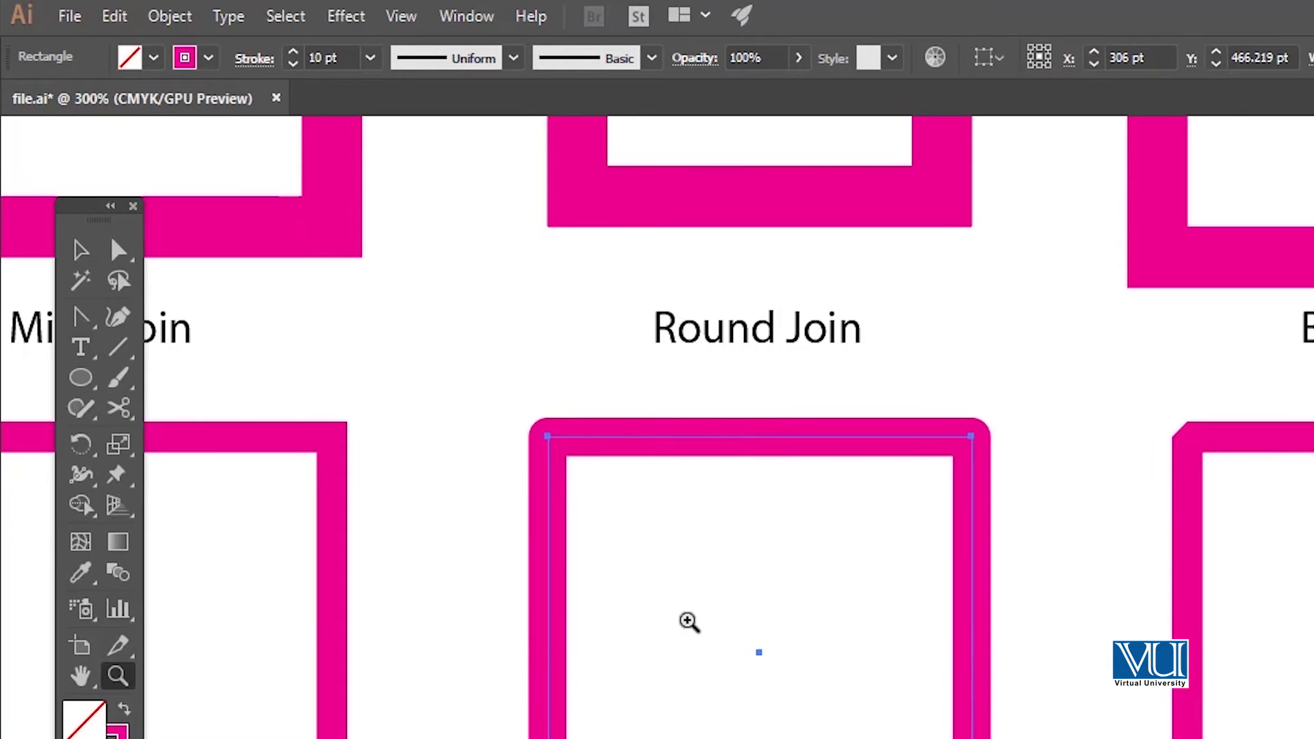
pyautogui.click(842, 680)
pyautogui.click(870, 654)
pyautogui.press('v')
pyautogui.scroll(-2, 768, 527)
pyautogui.hscroll(5, 768, 528)
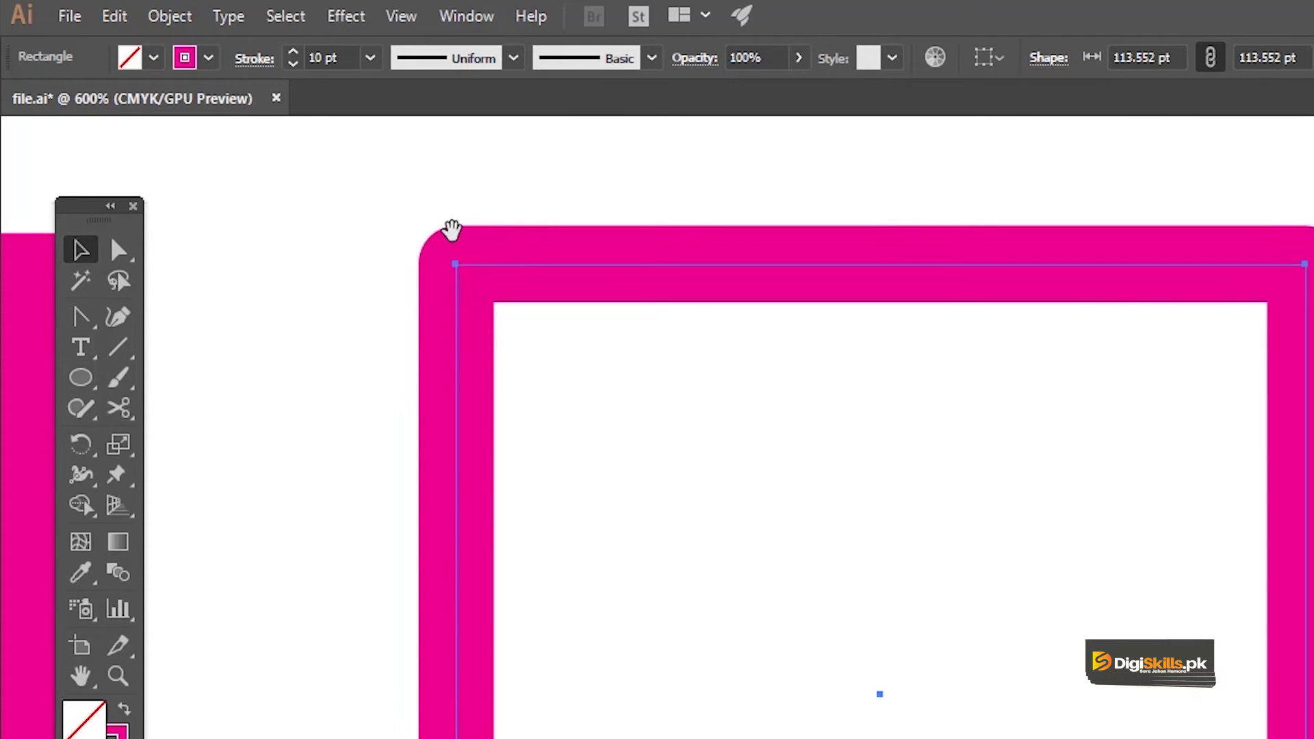
# Select the square under "Bevel Join", check its corner option in the stroke settings and inspect its cut corners
pyautogui.hscroll(4, 361, 244)
pyautogui.moveTo(953, 314); pyautogui.dragTo(540, 294)
pyautogui.moveTo(1144, 299); pyautogui.dragTo(680, 291)
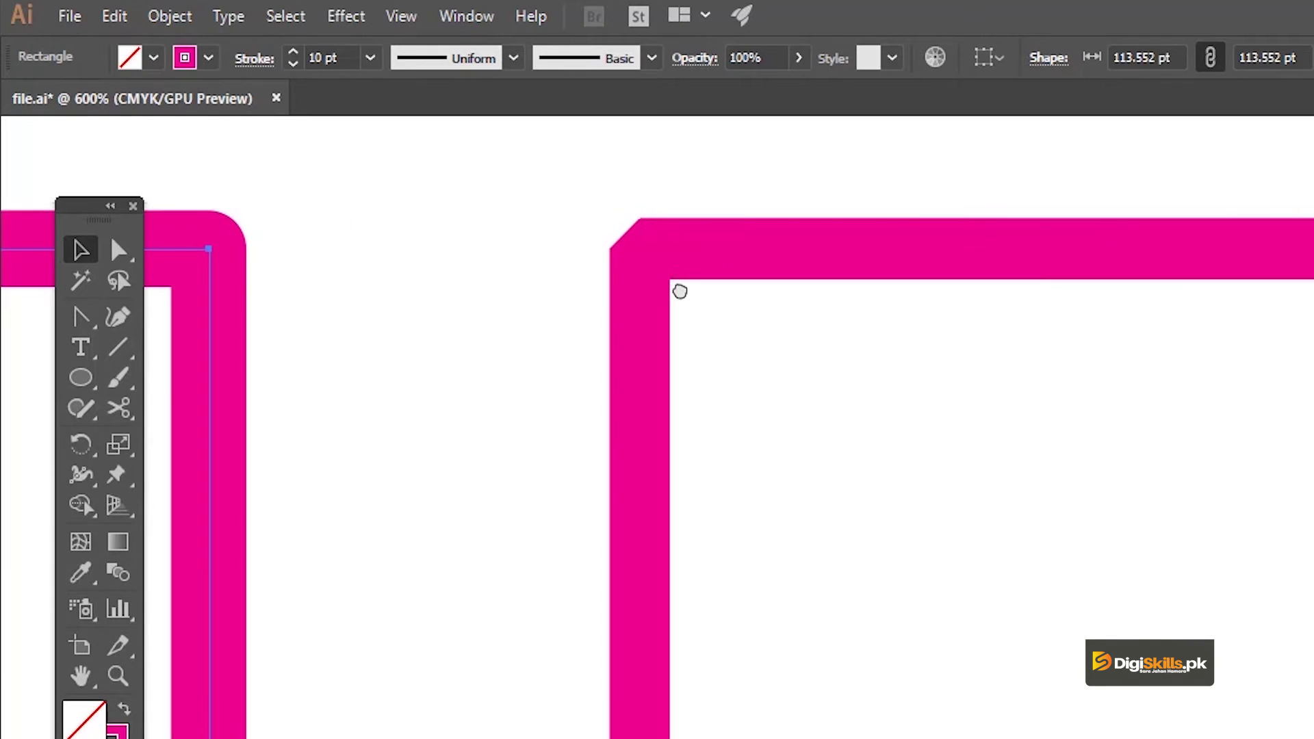
pyautogui.click(692, 241)
pyautogui.click(708, 247)
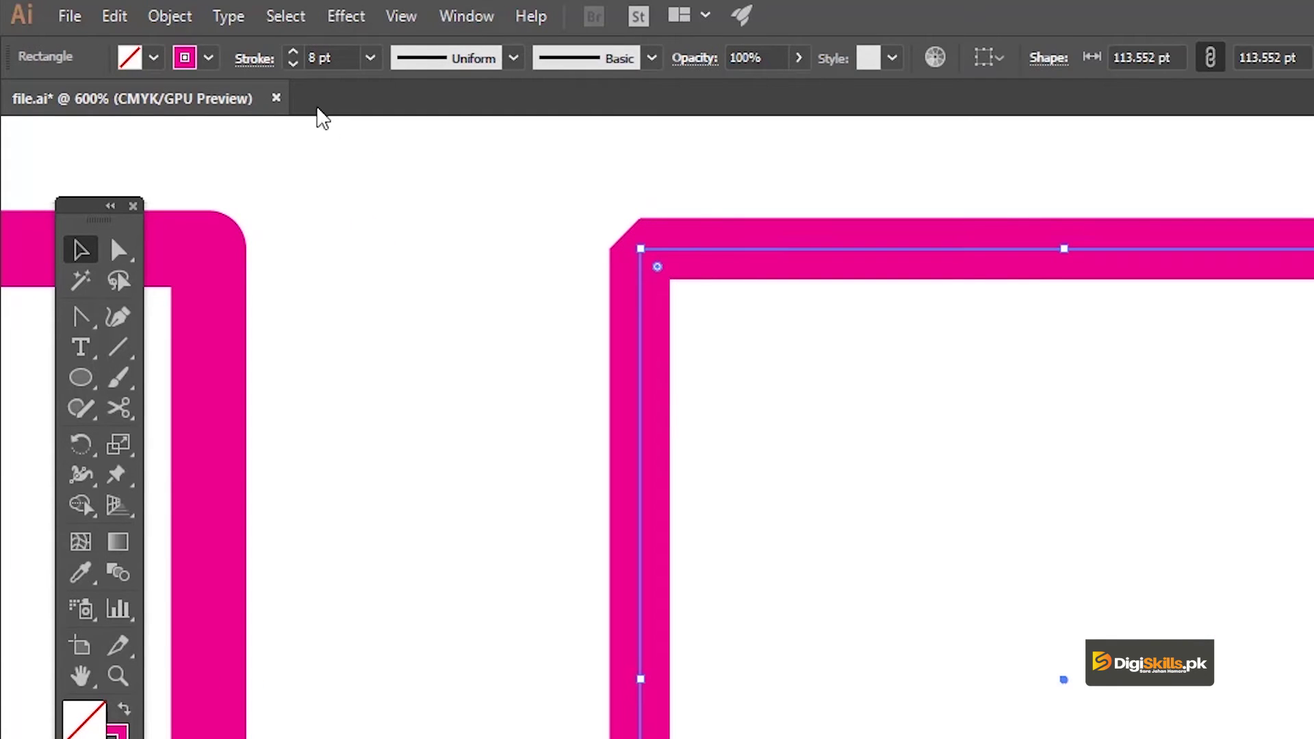
pyautogui.click(254, 59)
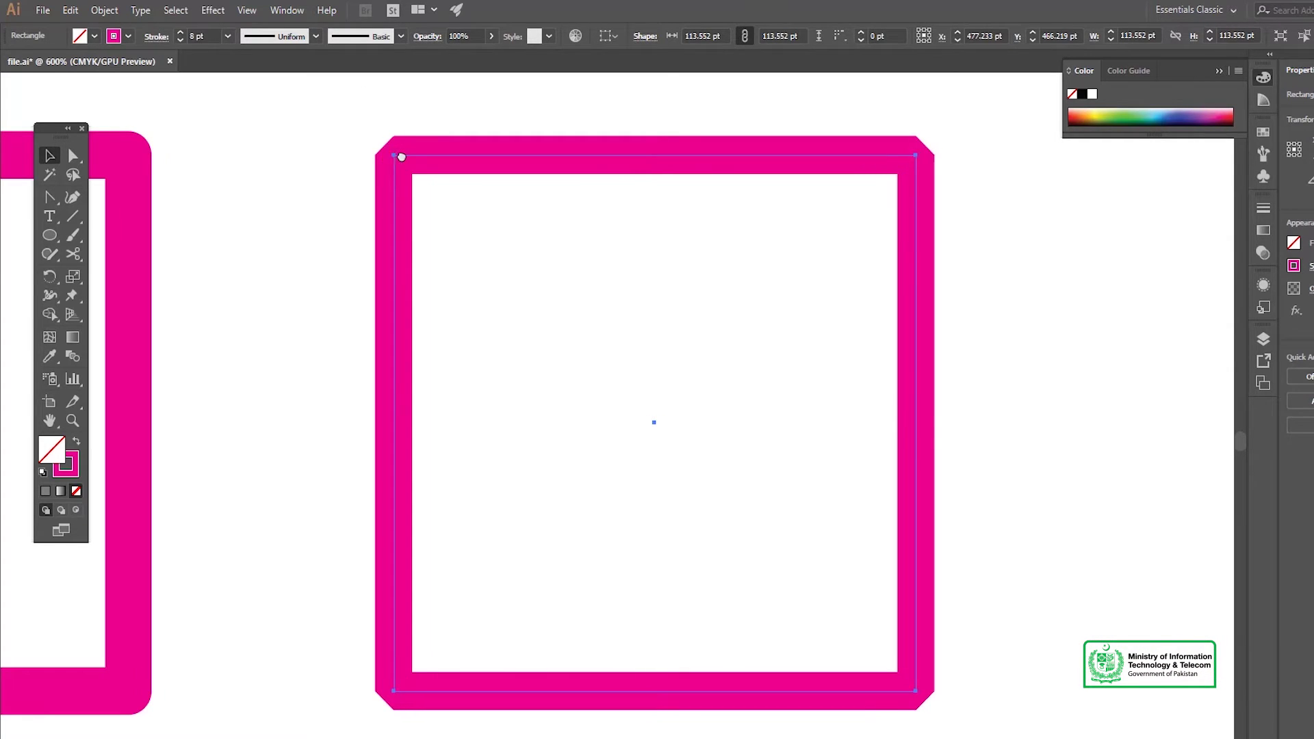
pyautogui.moveTo(384, 151); pyautogui.dragTo(397, 152)
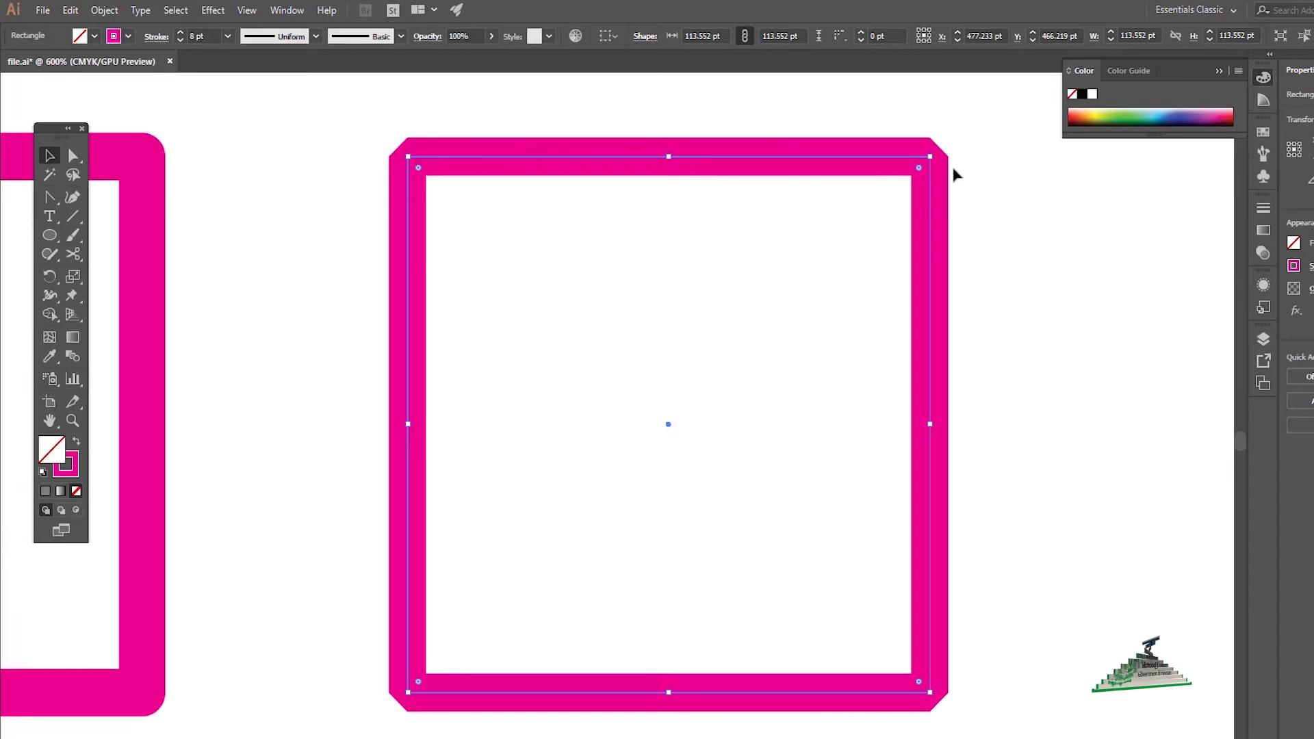
pyautogui.scroll(-3, 979, 536)
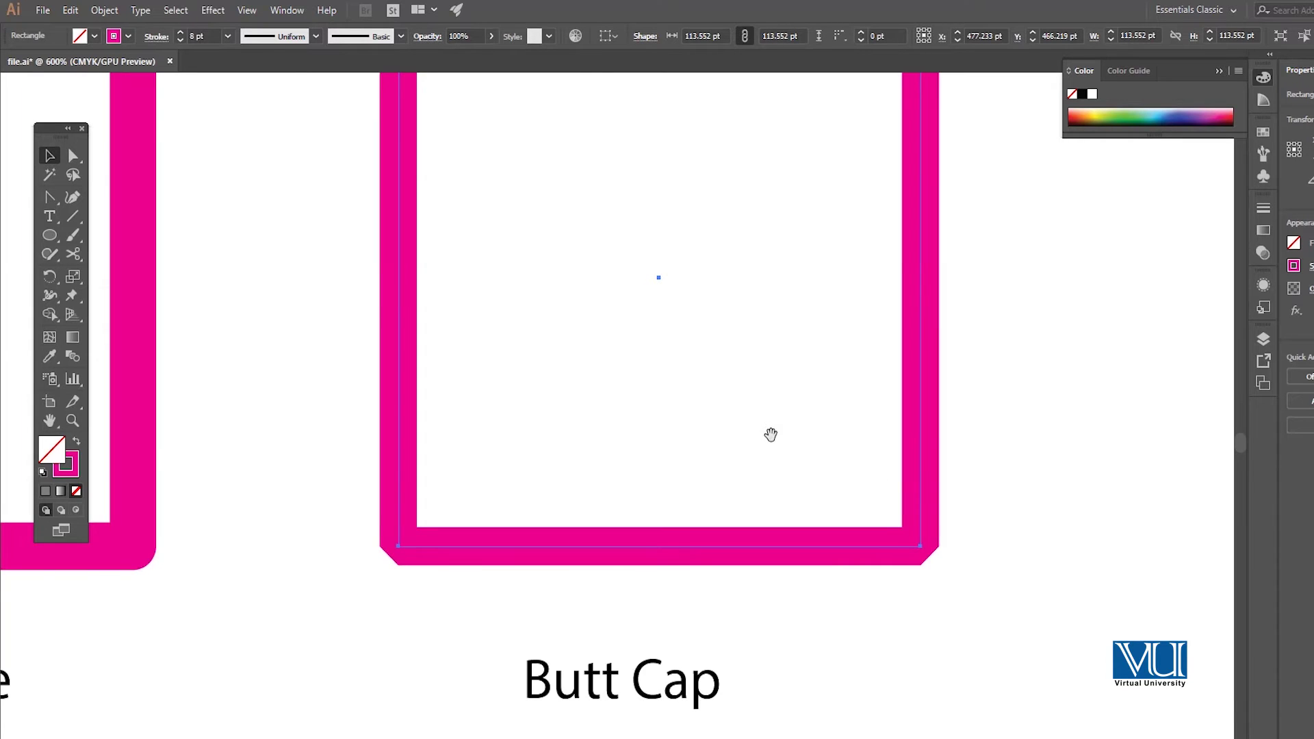
# Compare the three join squares once more and bring the dashed-line and cap samples below them into view
pyautogui.hscroll(-6, 769, 434)
pyautogui.scroll(1, 434, 346)
pyautogui.hscroll(-5, 513, 370)
pyautogui.press('z')
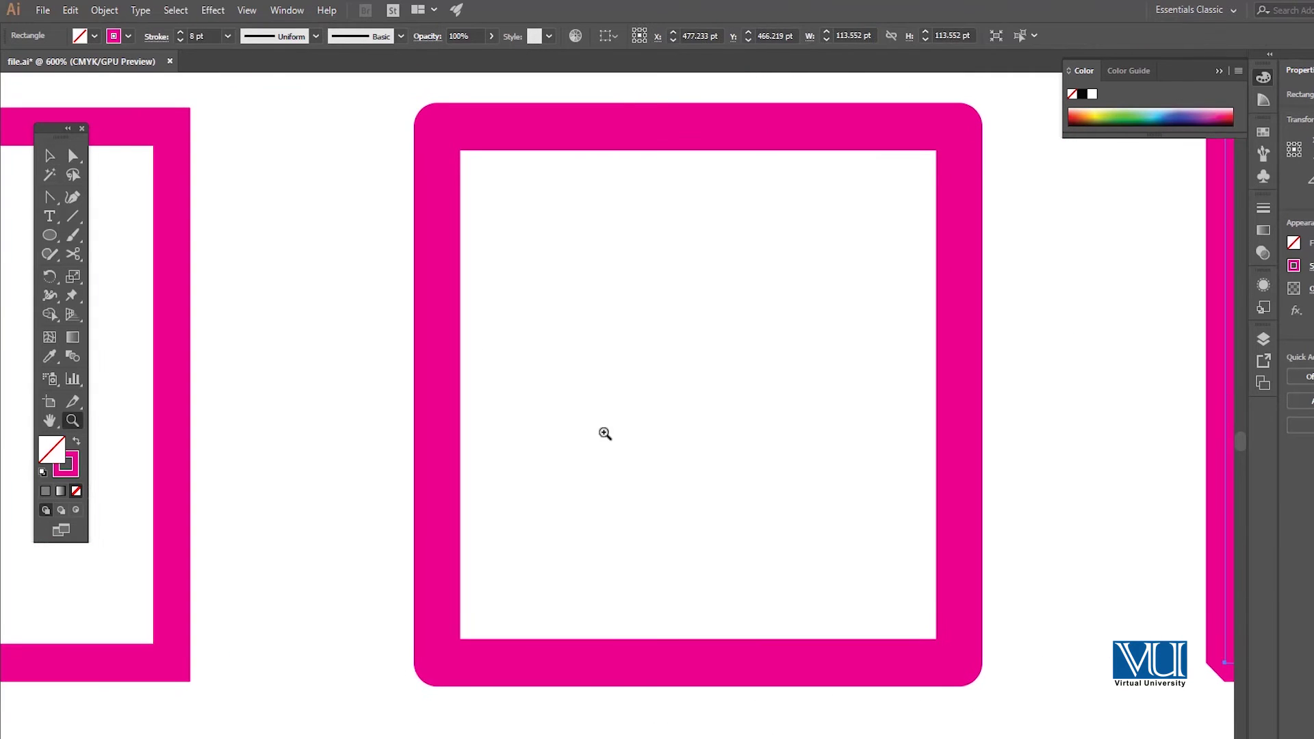
pyautogui.keyDown('alt'); pyautogui.click(631, 440); pyautogui.keyUp('alt')
pyautogui.keyDown('alt'); pyautogui.click(610, 442); pyautogui.keyUp('alt')
pyautogui.press('v')
pyautogui.moveTo(643, 466); pyautogui.dragTo(636, 413)
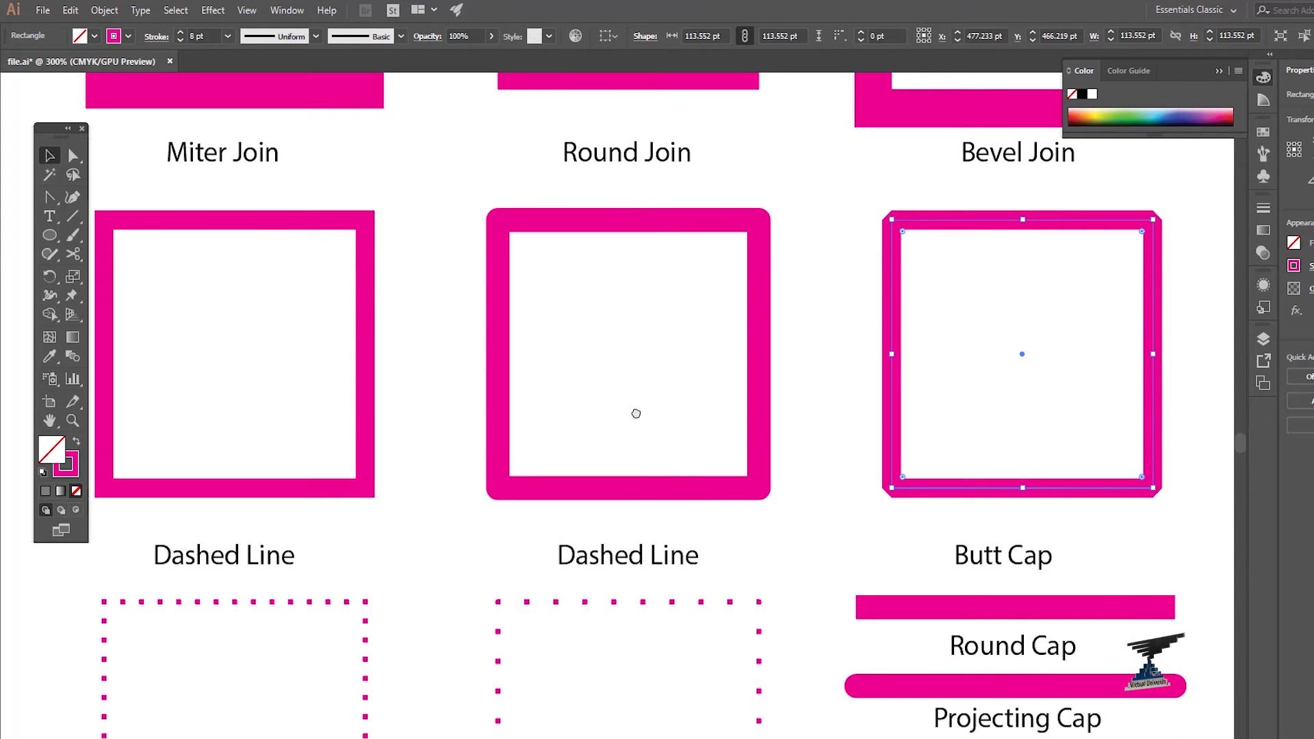
pyautogui.moveTo(487, 475); pyautogui.dragTo(541, 277)
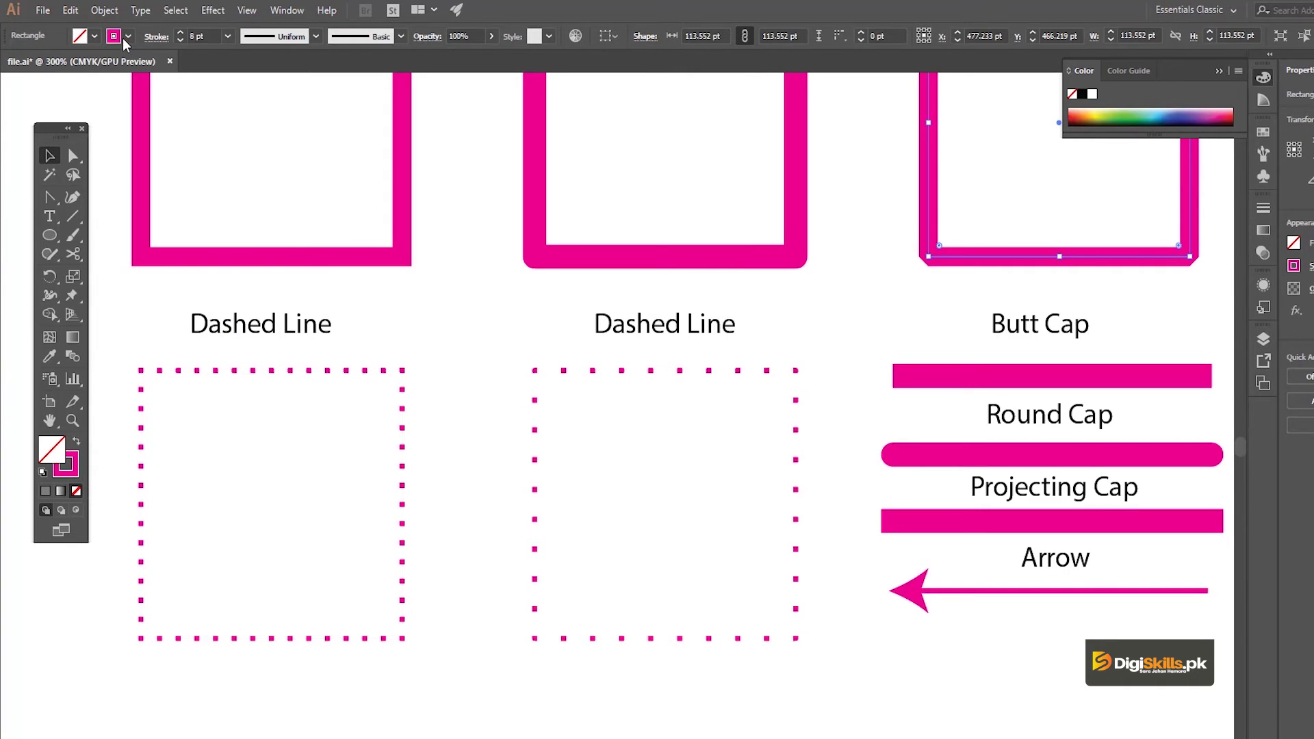
# Turn on the Dashed Line option for the bevel join square's stroke, with a 2 pt dash and 6 pt gap
pyautogui.click(157, 36)
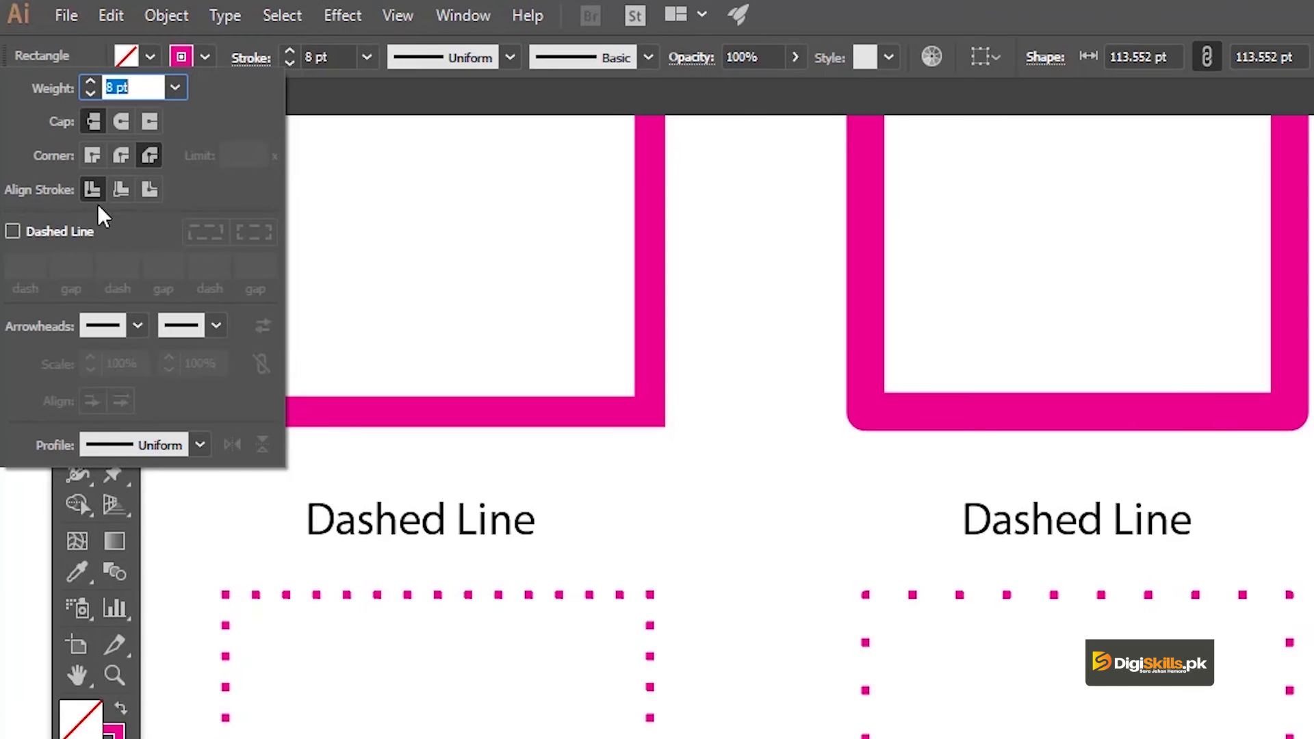
pyautogui.click(16, 228)
pyautogui.click(35, 267)
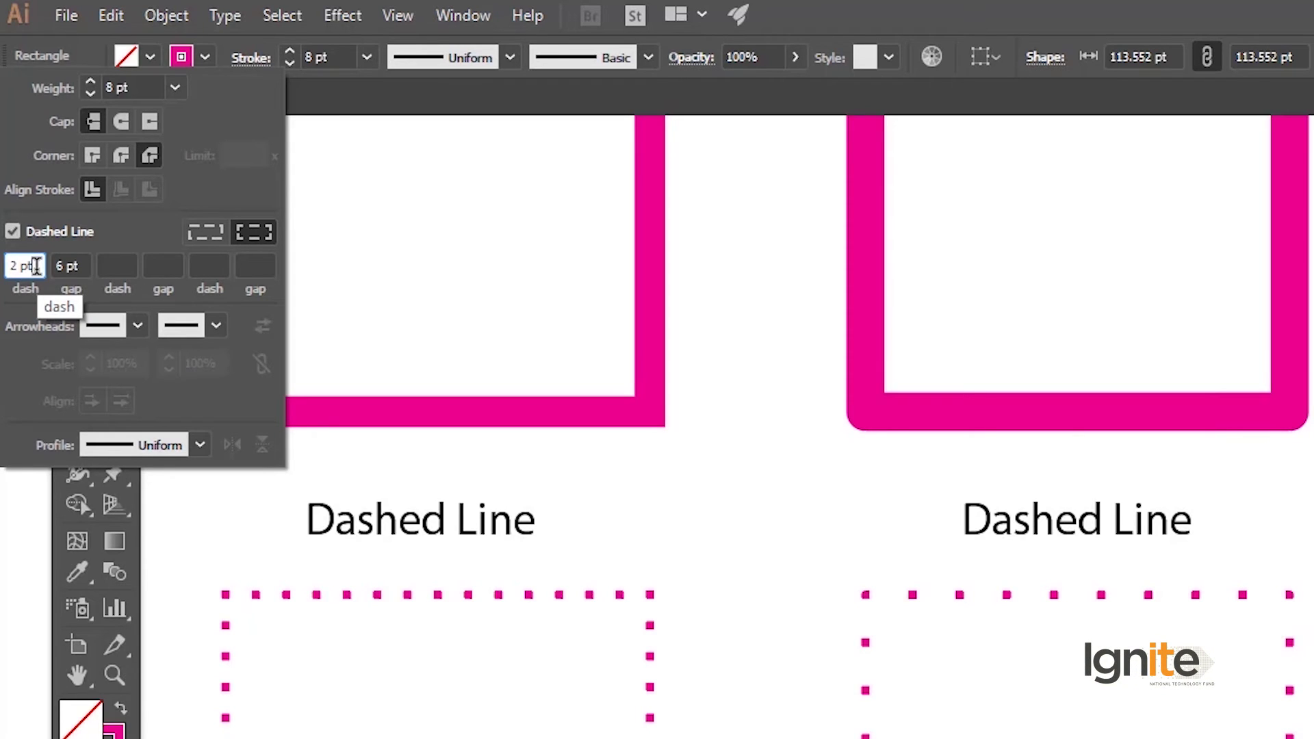
pyautogui.click(11, 229)
pyautogui.click(11, 228)
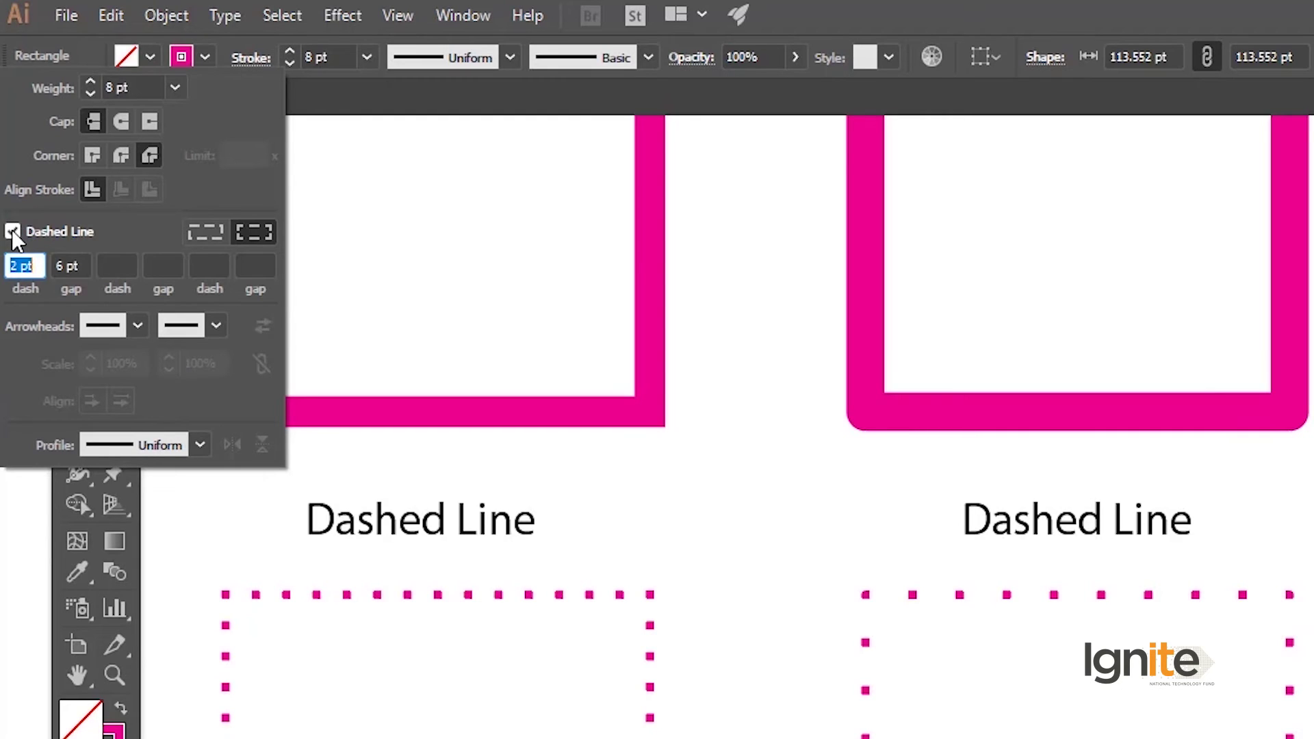
pyautogui.click(41, 265)
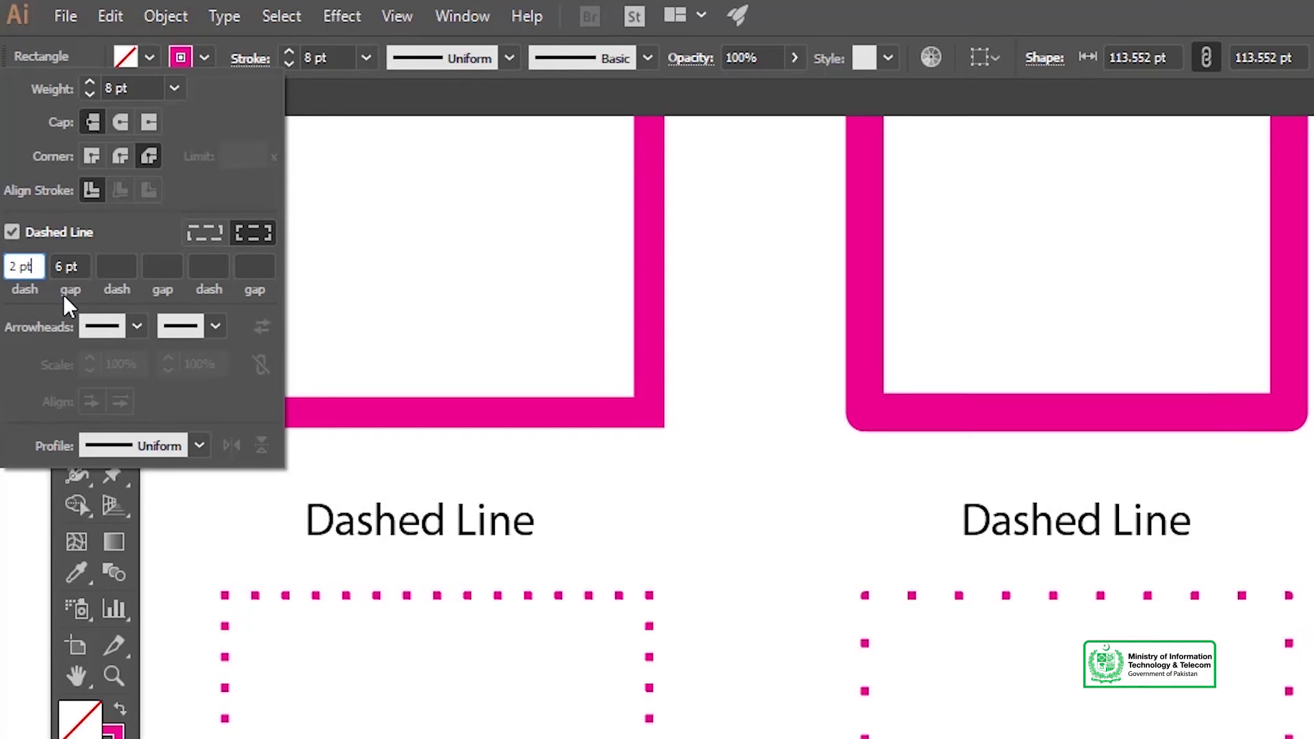
pyautogui.click(281, 602)
# Select the first dashed sample square up close and open its stroke settings
pyautogui.press('z')
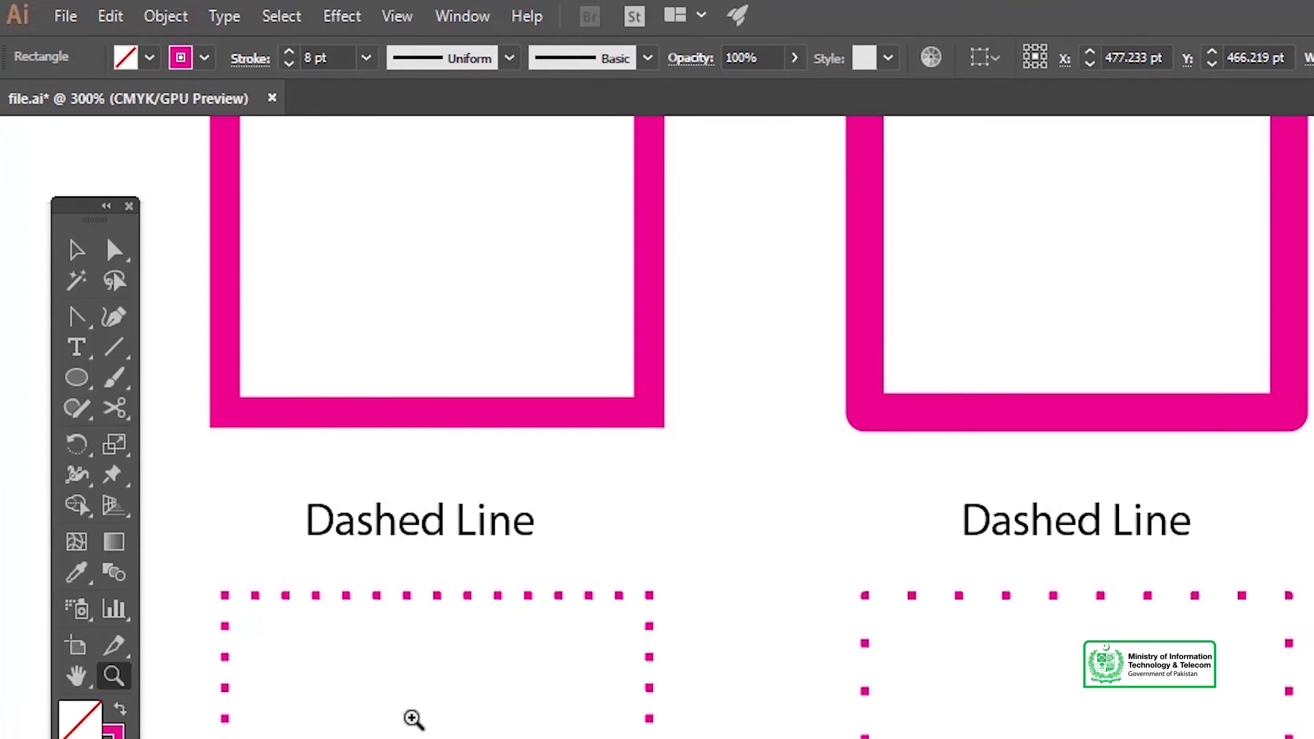
pyautogui.click(413, 718)
pyautogui.click(921, 700)
pyautogui.press('f')
pyautogui.press('v')
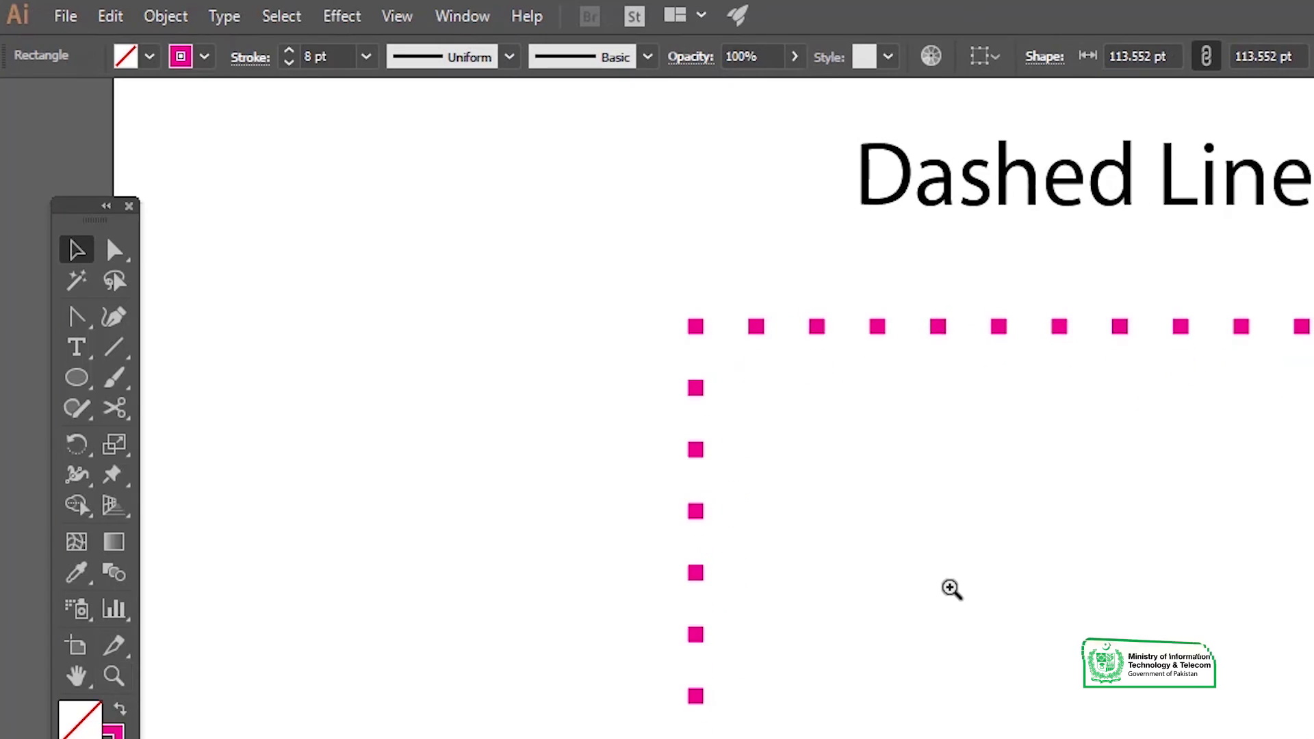
pyautogui.moveTo(951, 593); pyautogui.dragTo(683, 552)
pyautogui.click(671, 289)
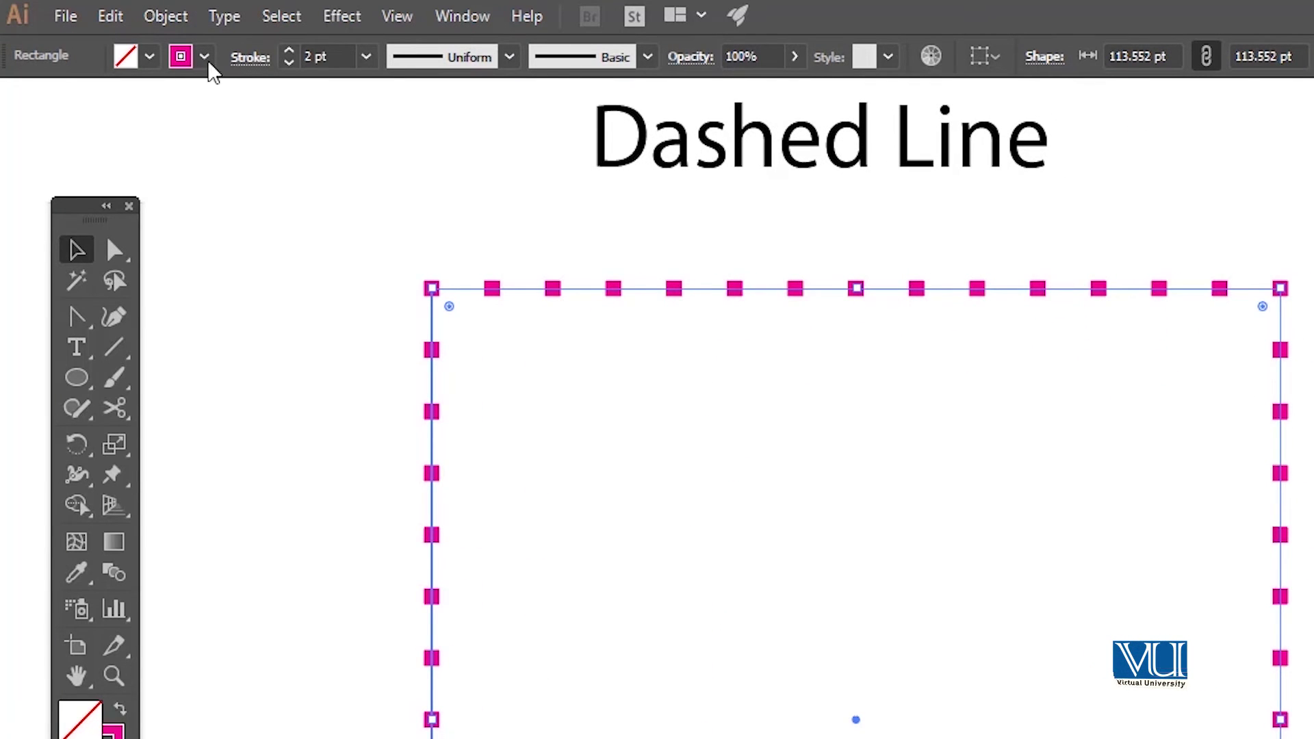
pyautogui.click(242, 63)
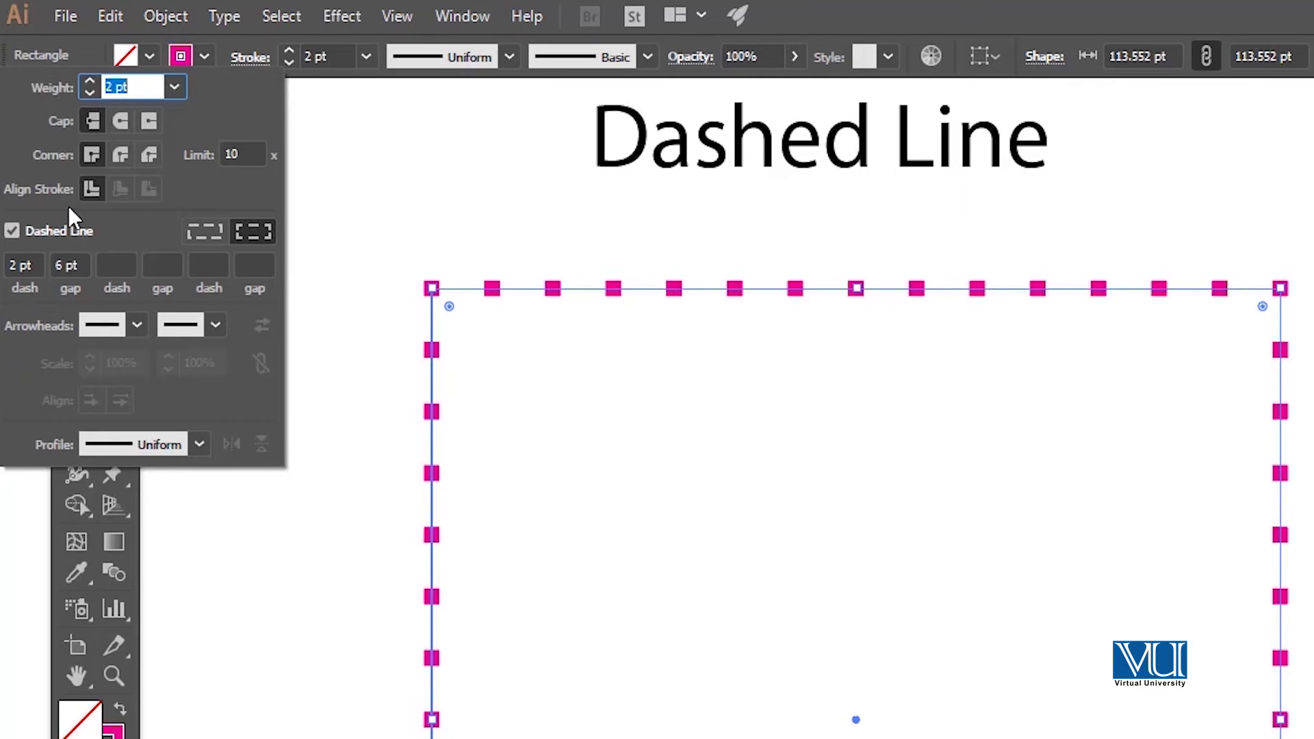
# Examine the dash length setting of the first dashed square, then close its stroke settings
pyautogui.click(27, 265)
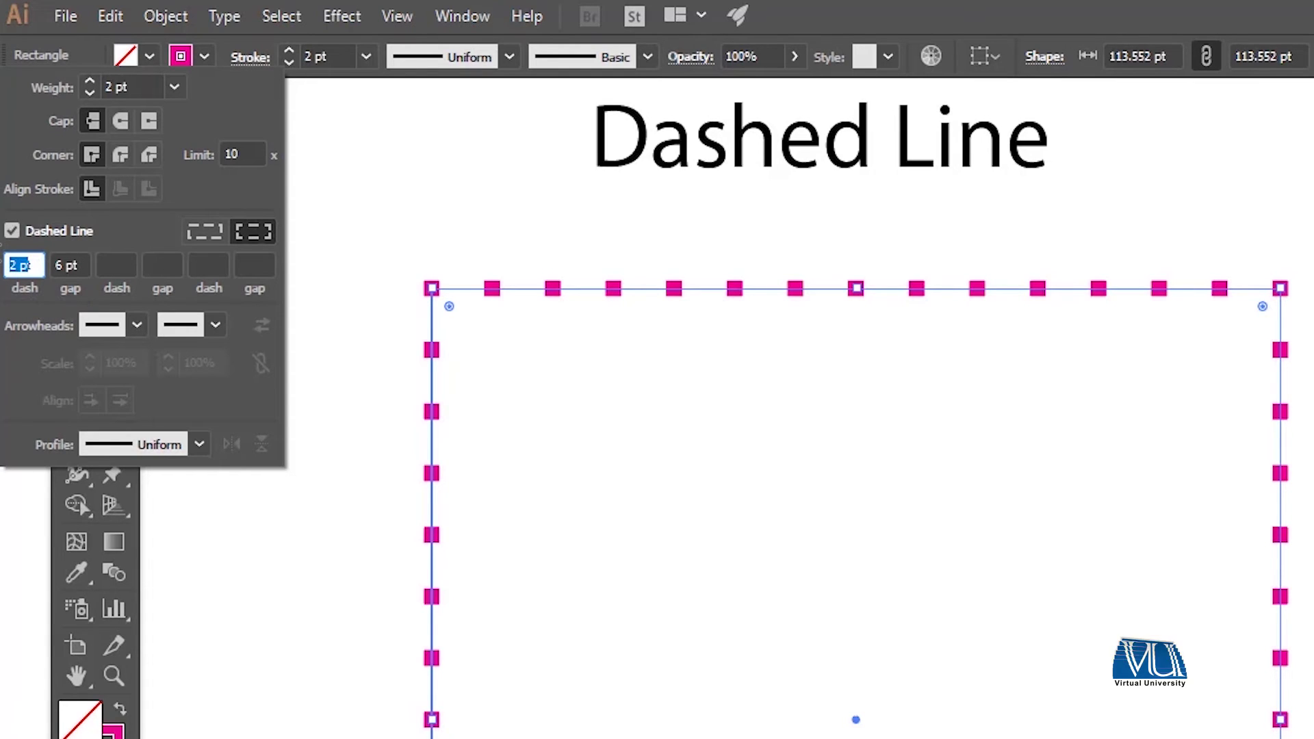
pyautogui.click(39, 267)
pyautogui.moveTo(39, 266); pyautogui.dragTo(25, 263)
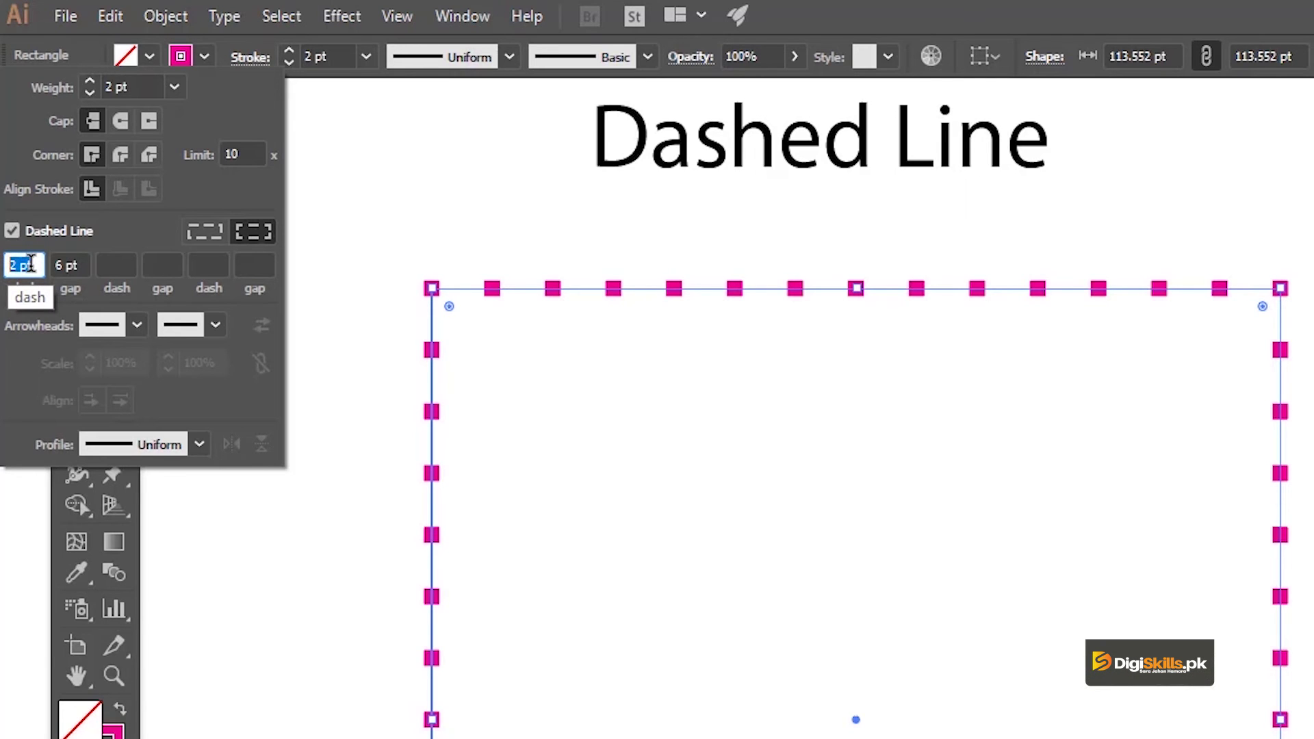
pyautogui.click(35, 265)
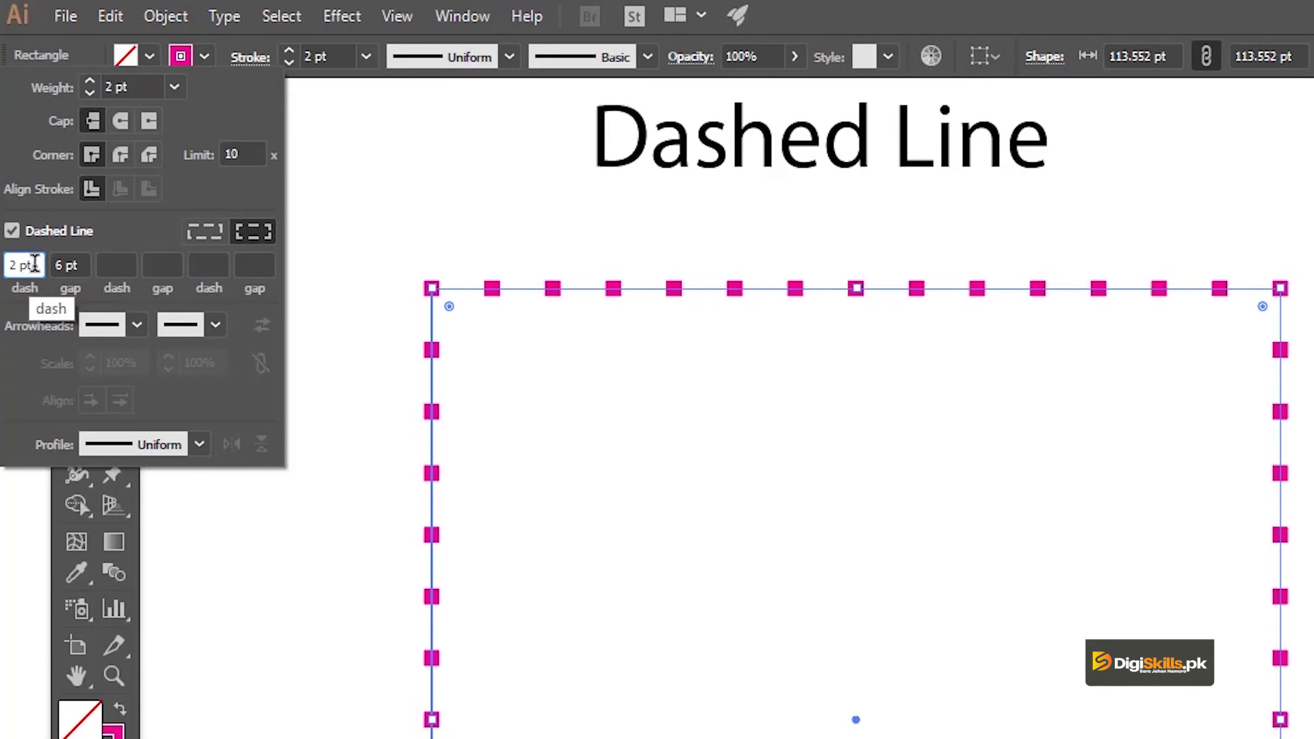
pyautogui.moveTo(33, 265); pyautogui.dragTo(3, 266)
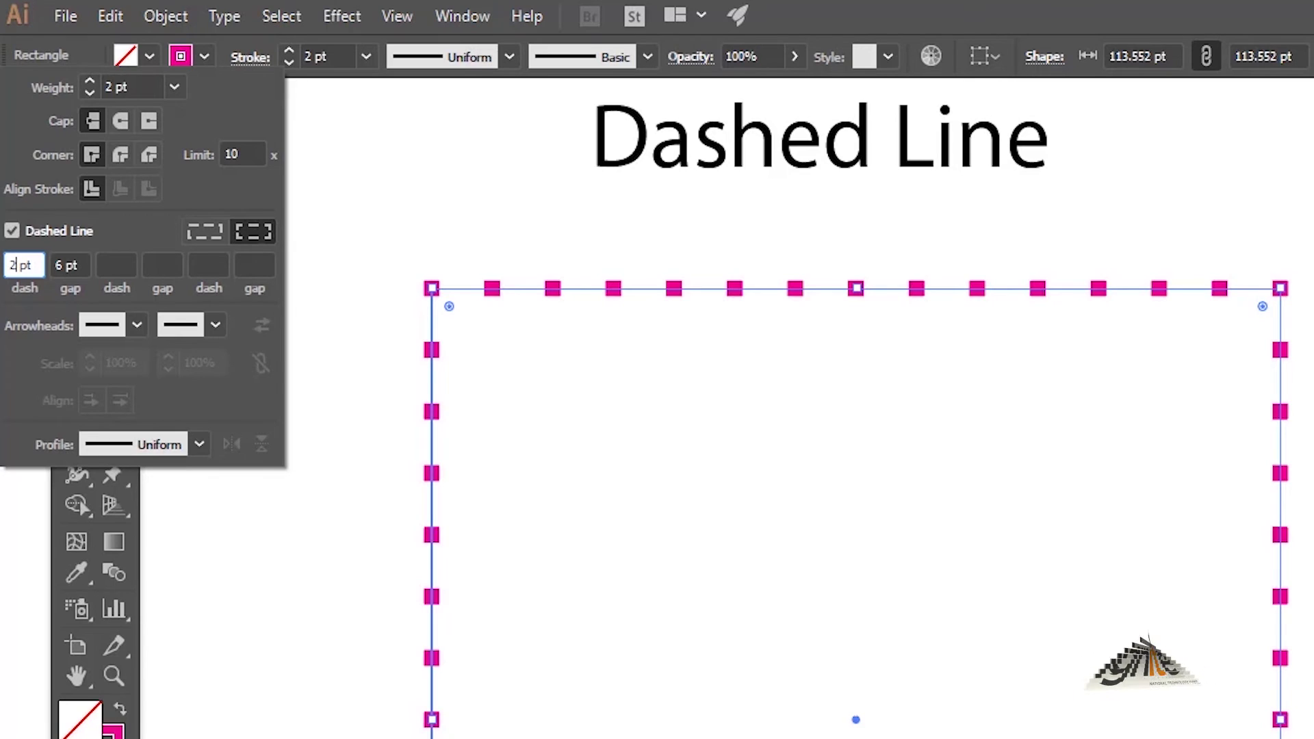
pyautogui.press('Return')
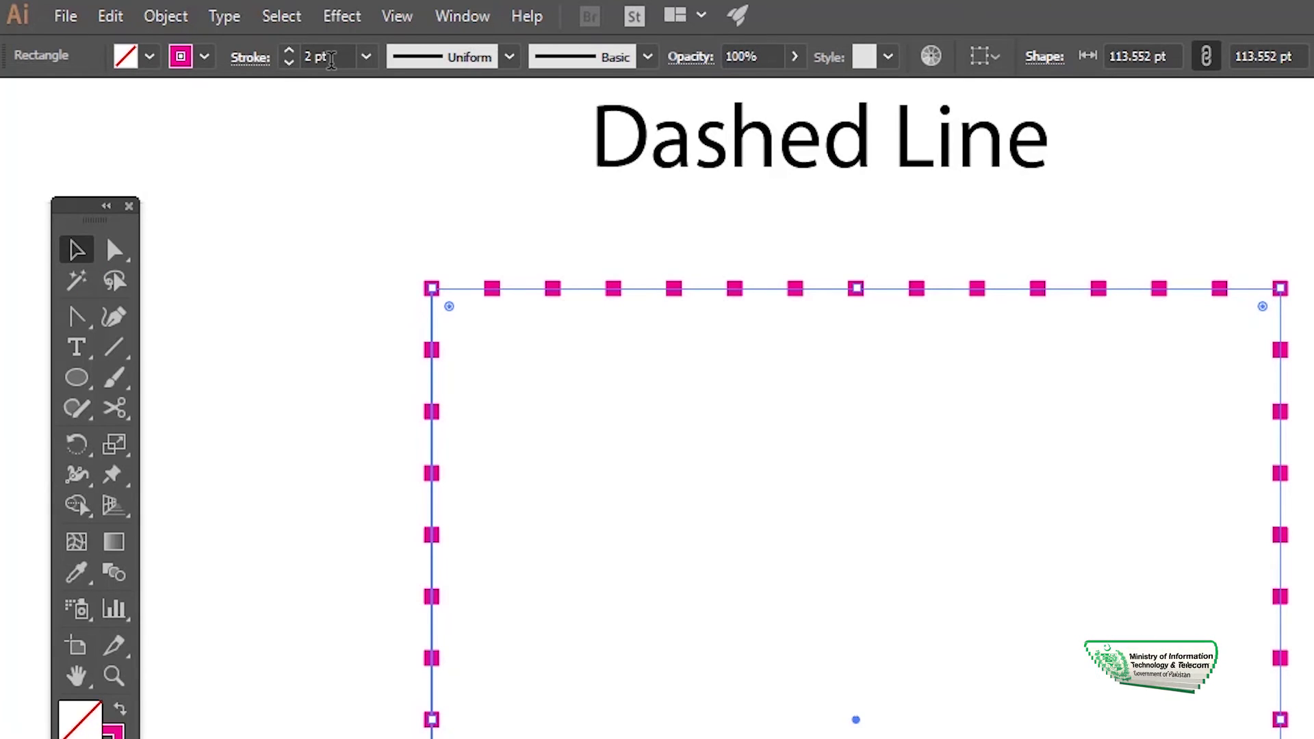
# Set the stroke weight of the first dashed square to 4 pt
pyautogui.click(284, 49)
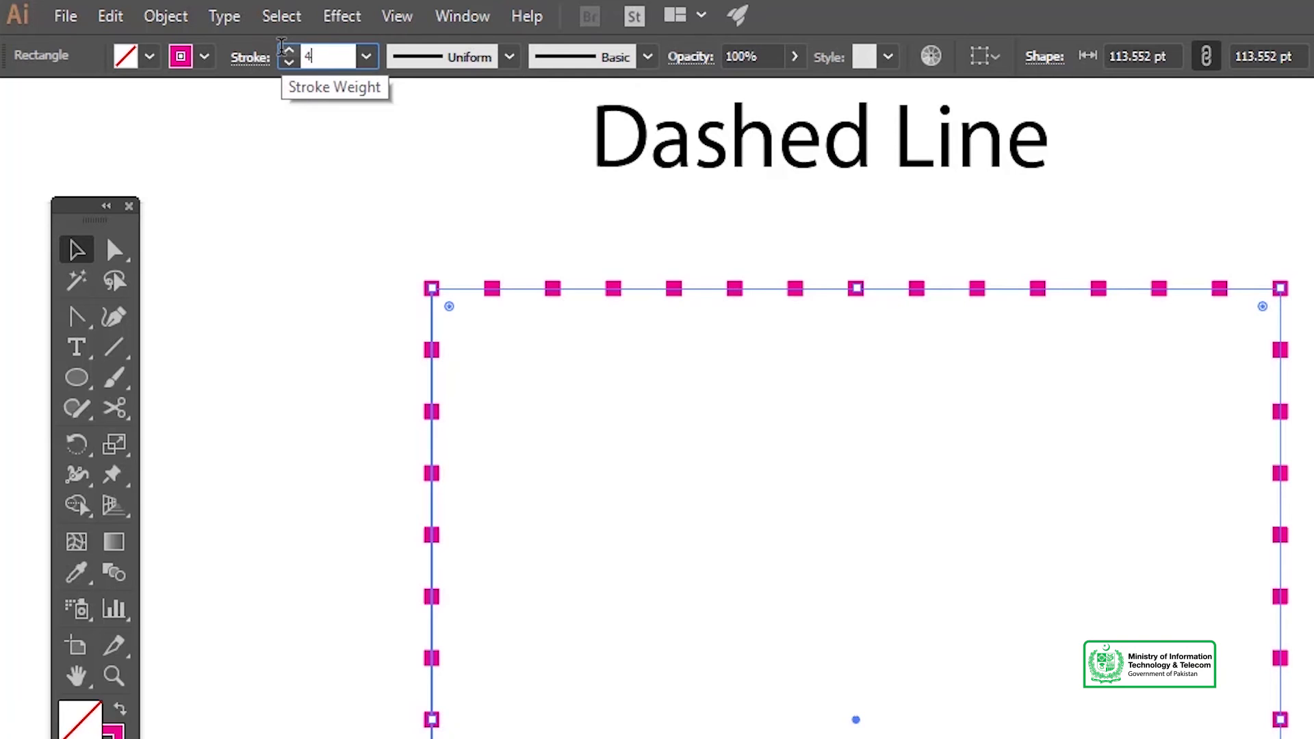
pyautogui.write('4')
pyautogui.press('Return')
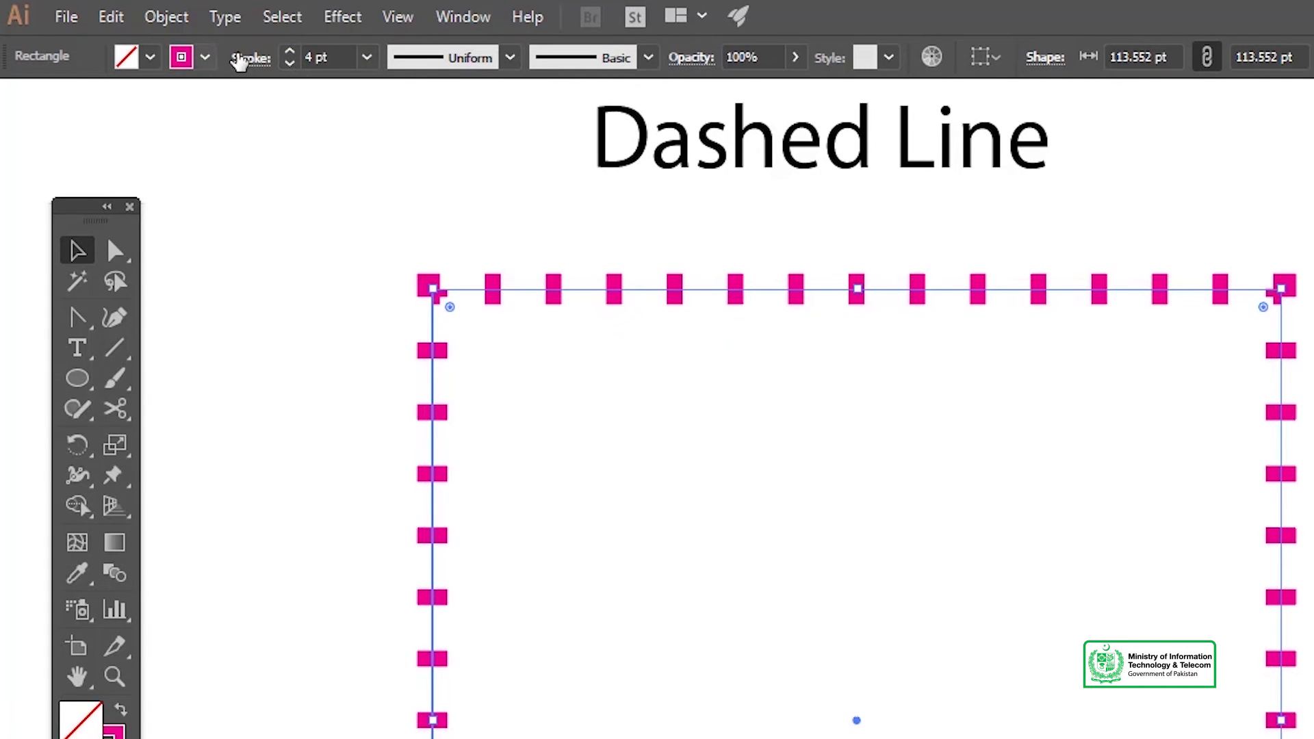
# Set the gap of the first dashed square's stroke to 10 pt
pyautogui.click(250, 58)
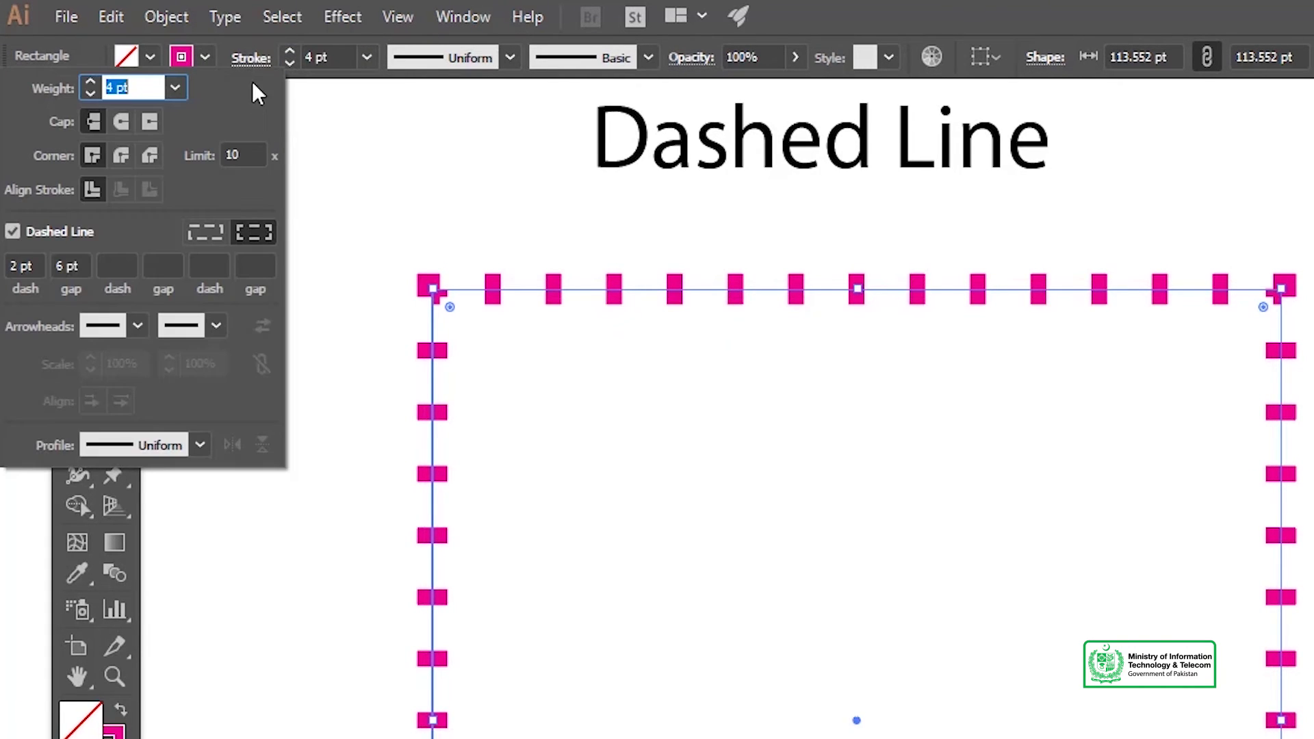
pyautogui.click(36, 267)
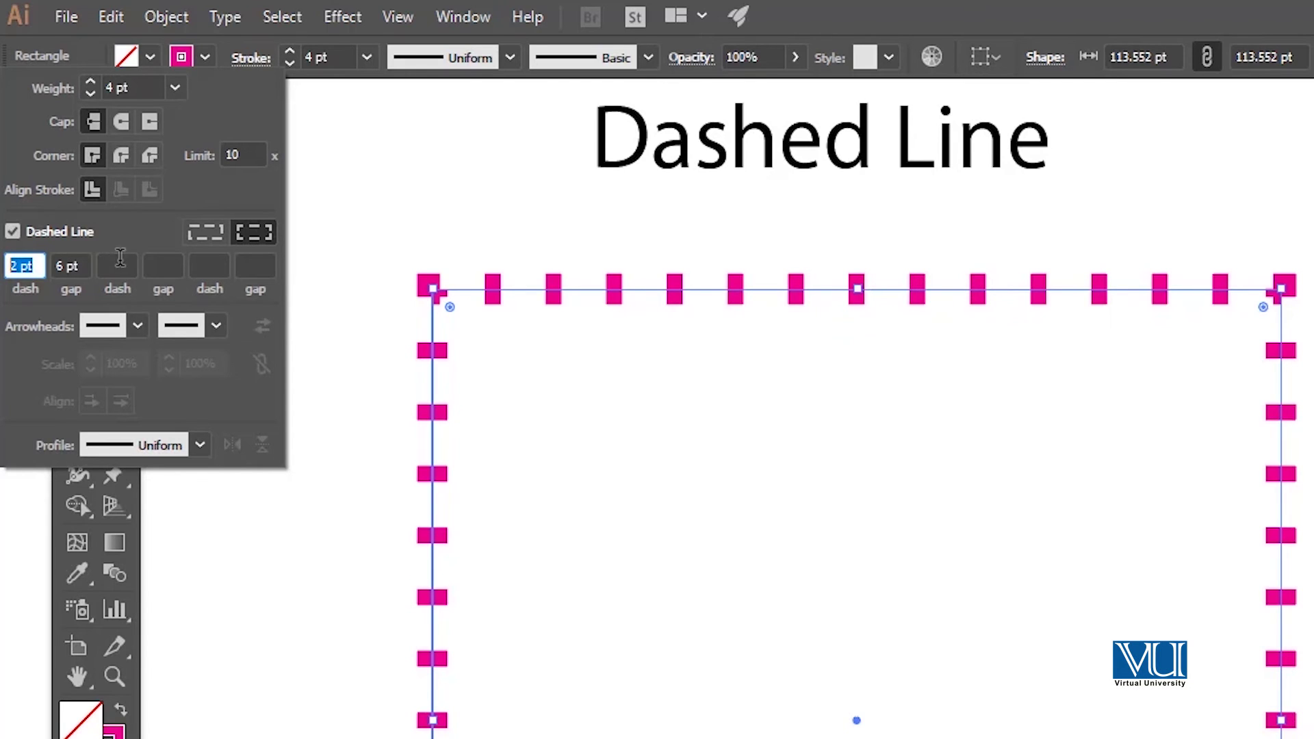
pyautogui.click(77, 266)
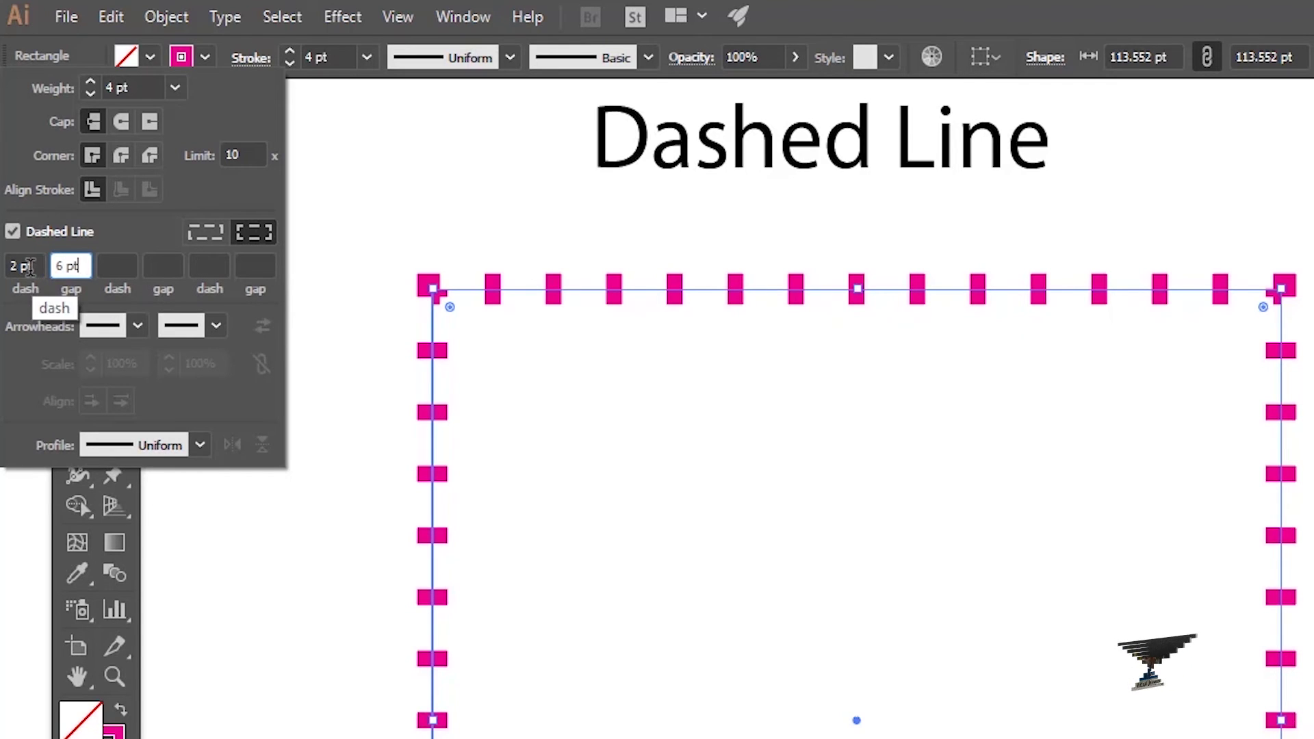
pyautogui.doubleClick(80, 269)
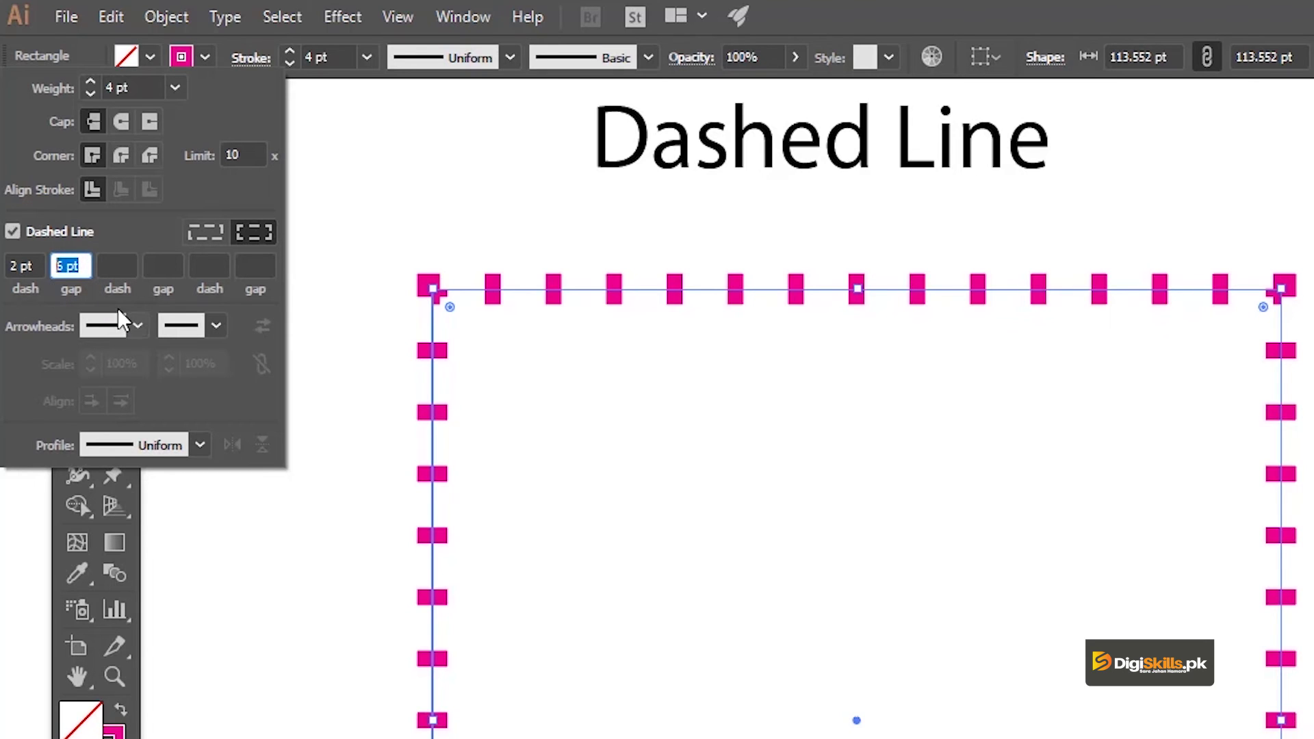
pyautogui.click(86, 268)
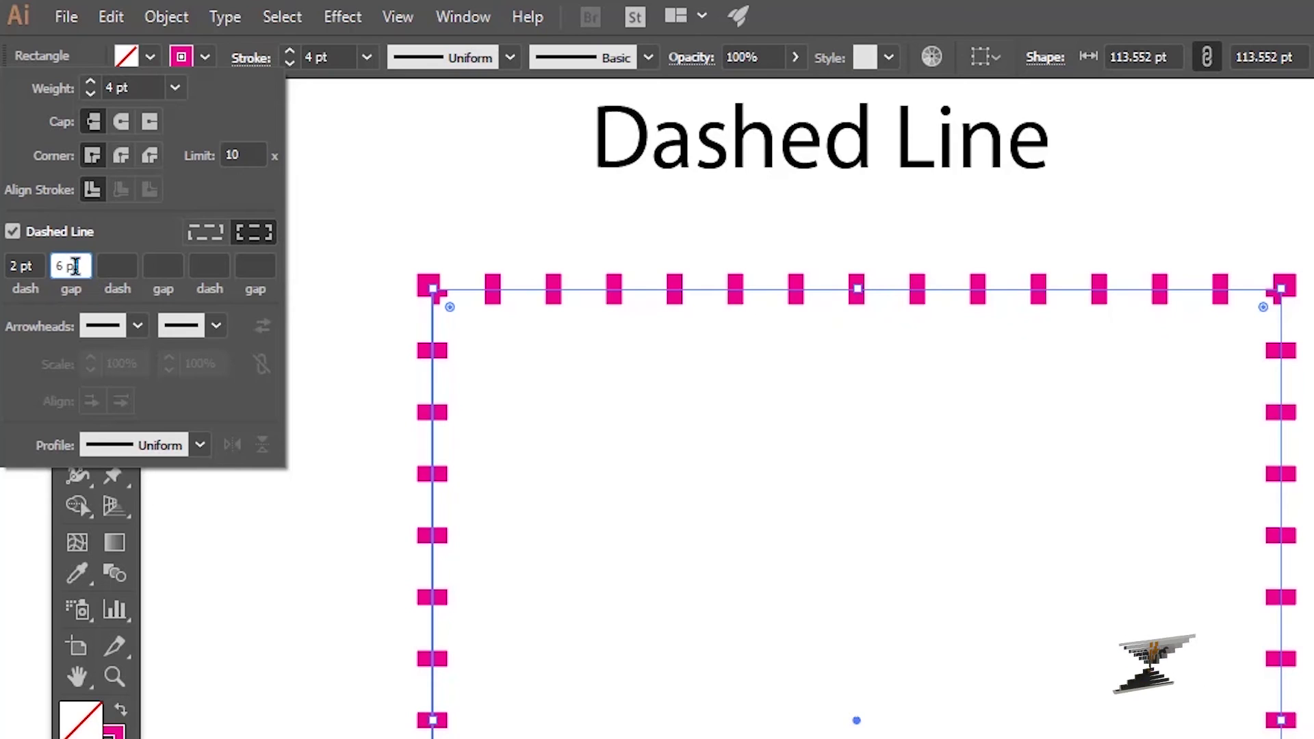
pyautogui.hotkey('ctrl', 'a')
pyautogui.write('10')
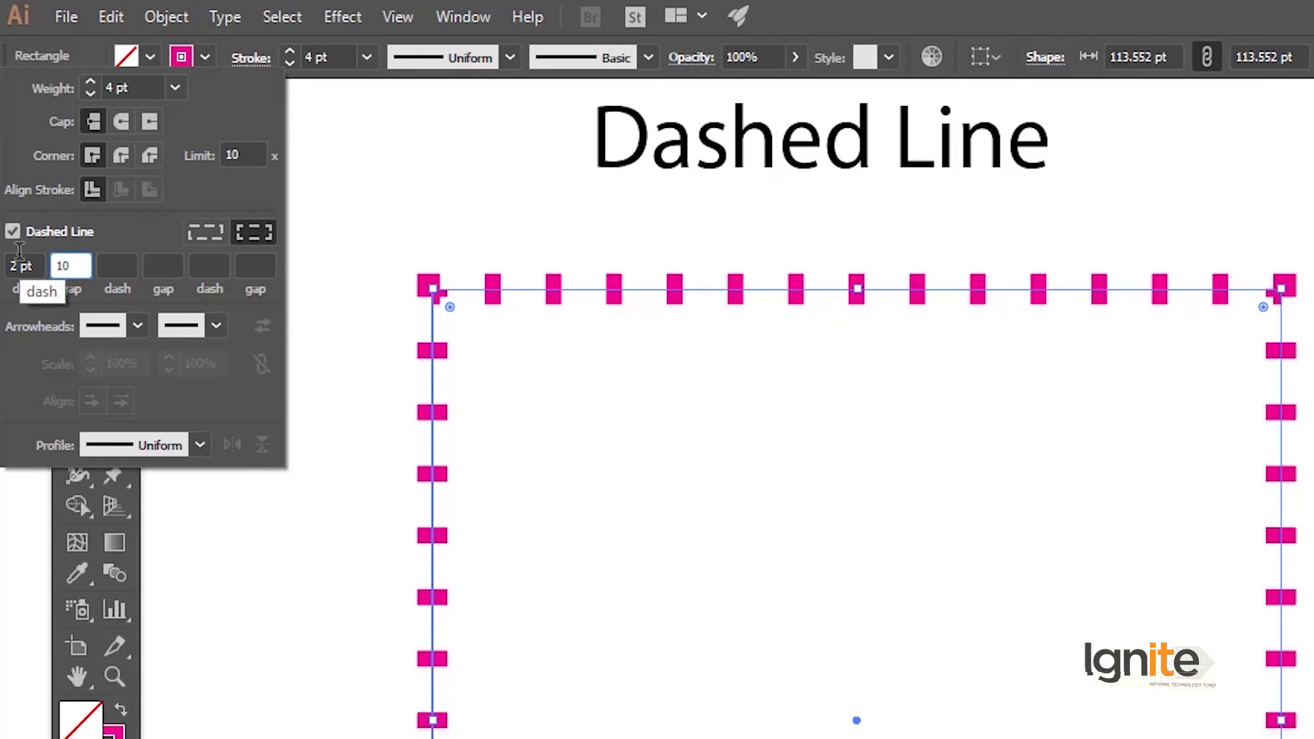
pyautogui.press('Return')
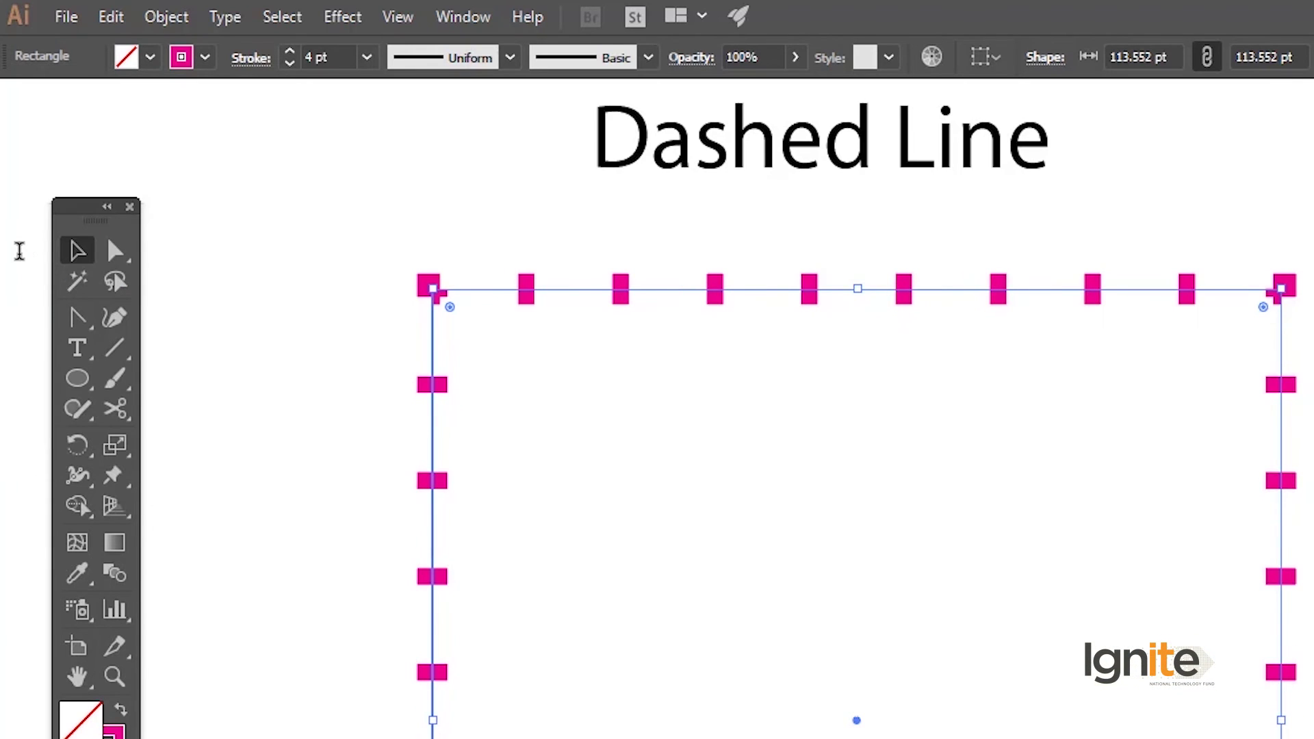
# Select the second dashed sample square, beside the first one, for comparison
pyautogui.moveTo(1020, 366); pyautogui.dragTo(1016, 338)
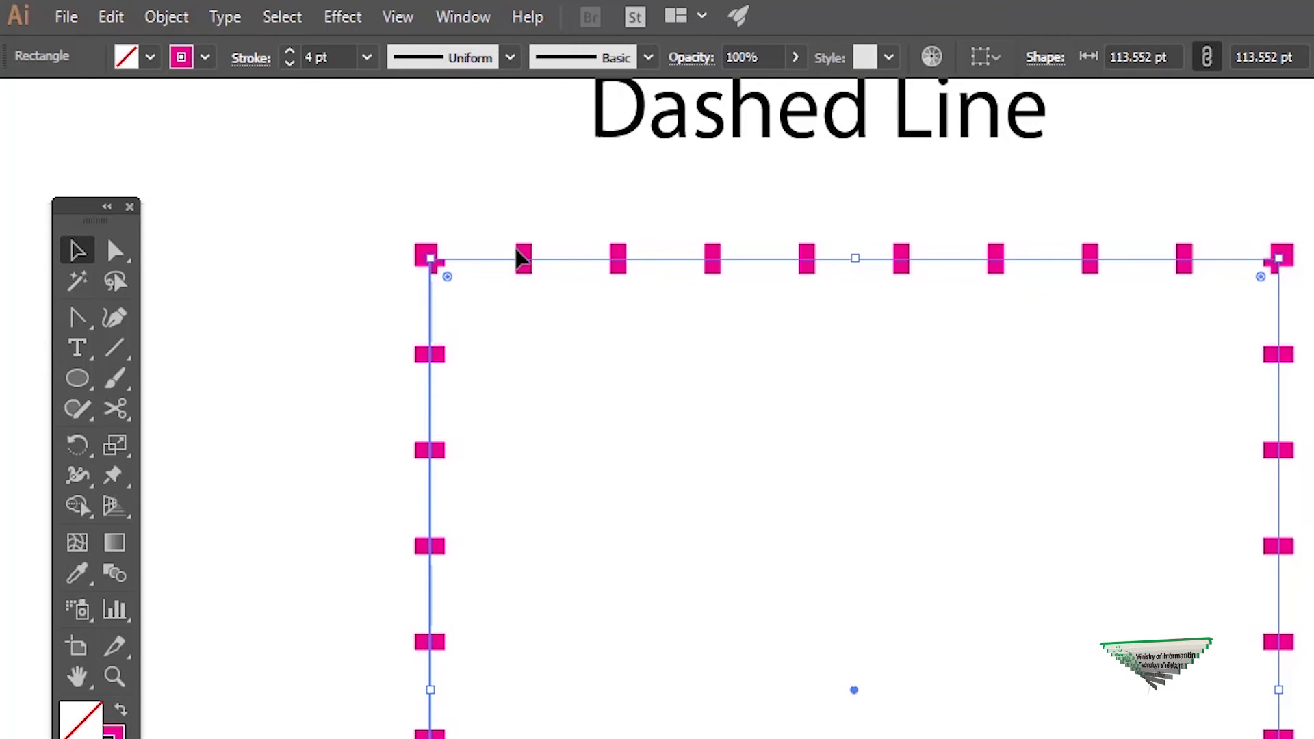
pyautogui.press('z')
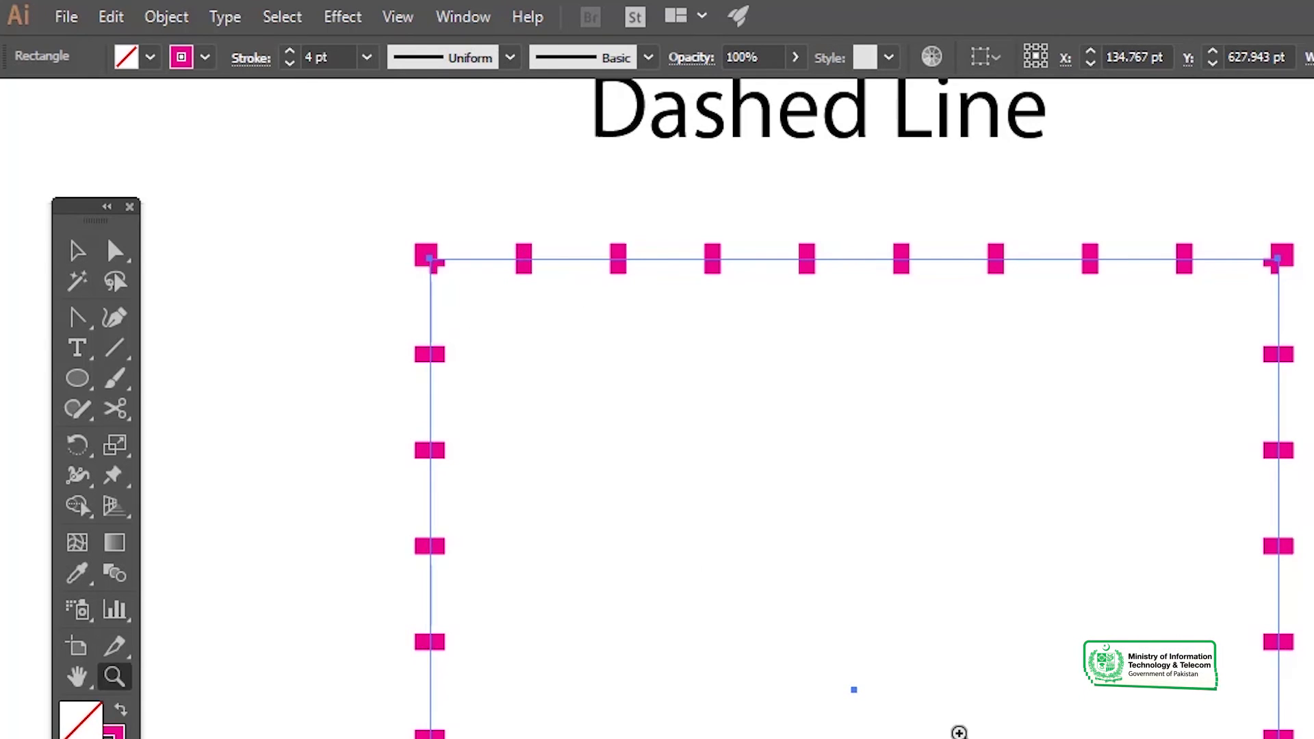
pyautogui.keyDown('alt'); pyautogui.click(959, 733); pyautogui.keyUp('alt')
pyautogui.keyDown('alt'); pyautogui.click(959, 732); pyautogui.keyUp('alt')
pyautogui.press('v')
pyautogui.moveTo(1313, 642); pyautogui.dragTo(754, 618)
pyautogui.moveTo(894, 511); pyautogui.dragTo(727, 524)
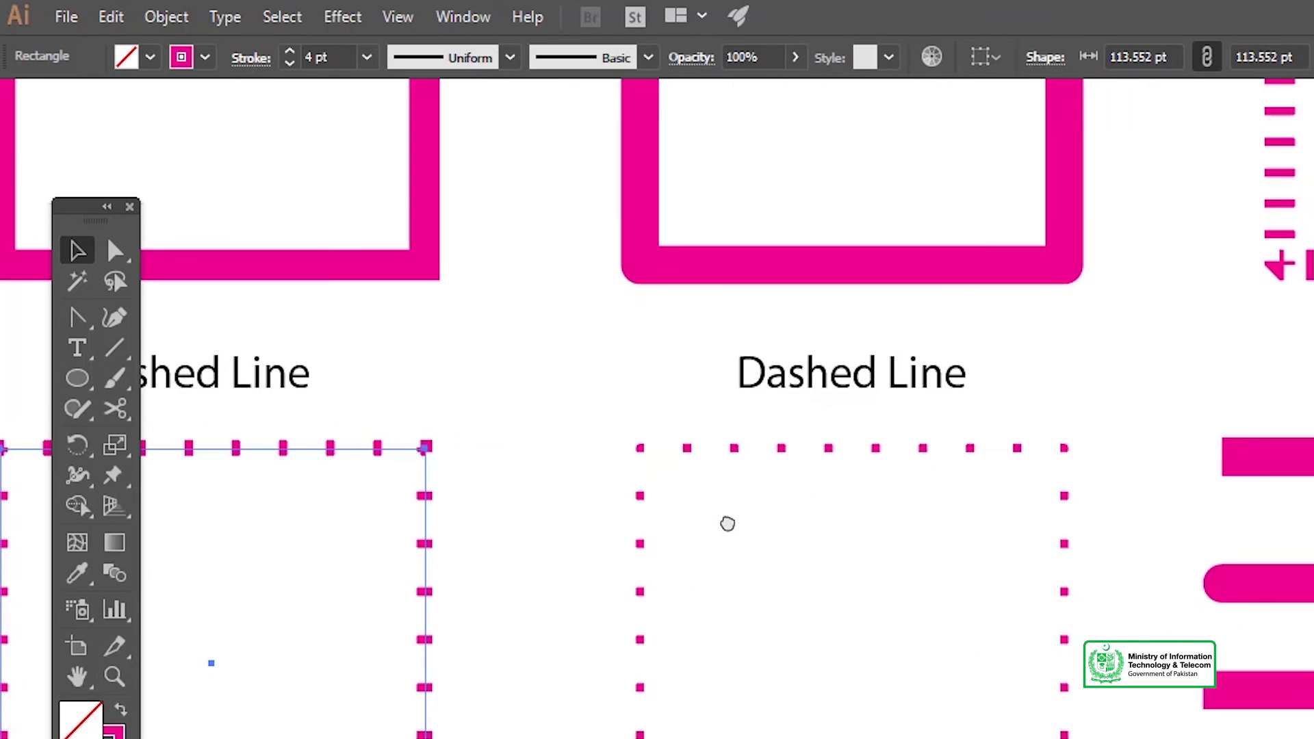
pyautogui.click(784, 457)
pyautogui.click(789, 443)
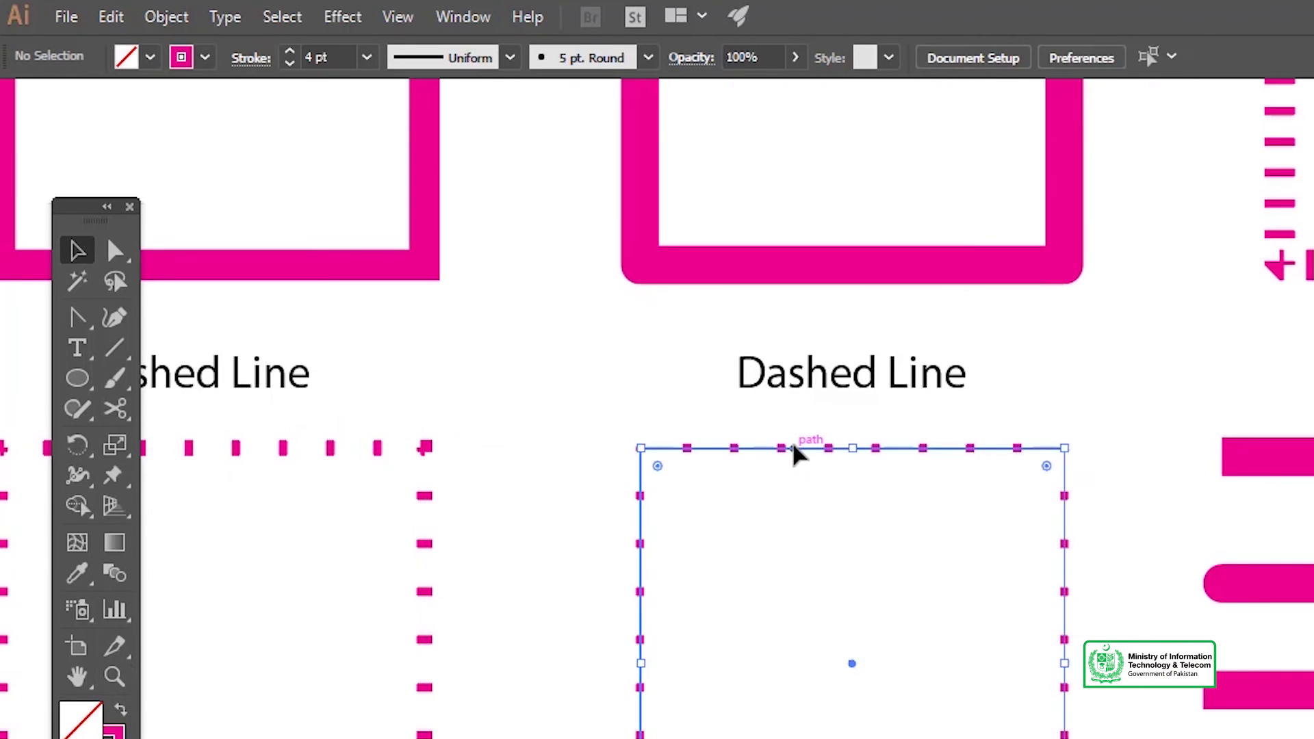
# Select the Butt Cap sample line and check its cap options in the stroke settings, then close them and deselect the line
pyautogui.moveTo(1158, 454); pyautogui.dragTo(589, 460)
pyautogui.keyDown('ctrl'); pyautogui.click(808, 575); pyautogui.keyUp('ctrl')
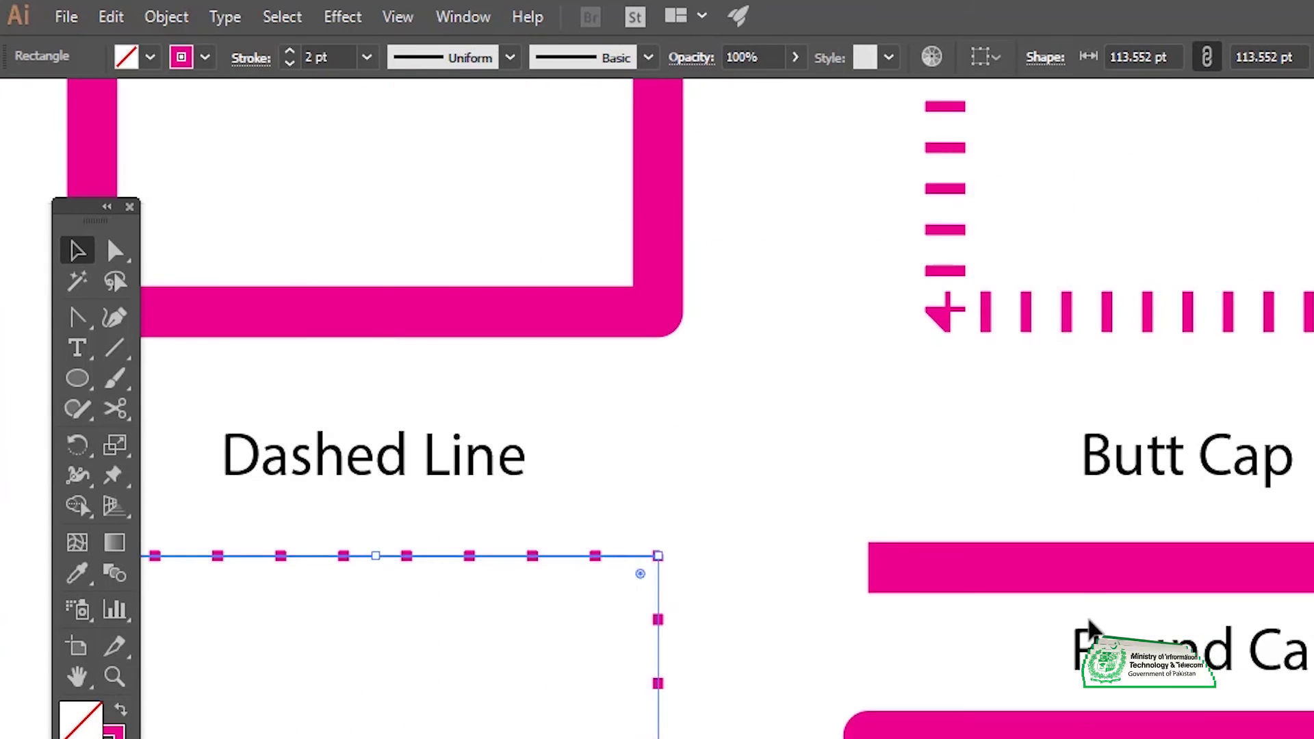
pyautogui.moveTo(1086, 626); pyautogui.dragTo(927, 578)
pyautogui.click(931, 510)
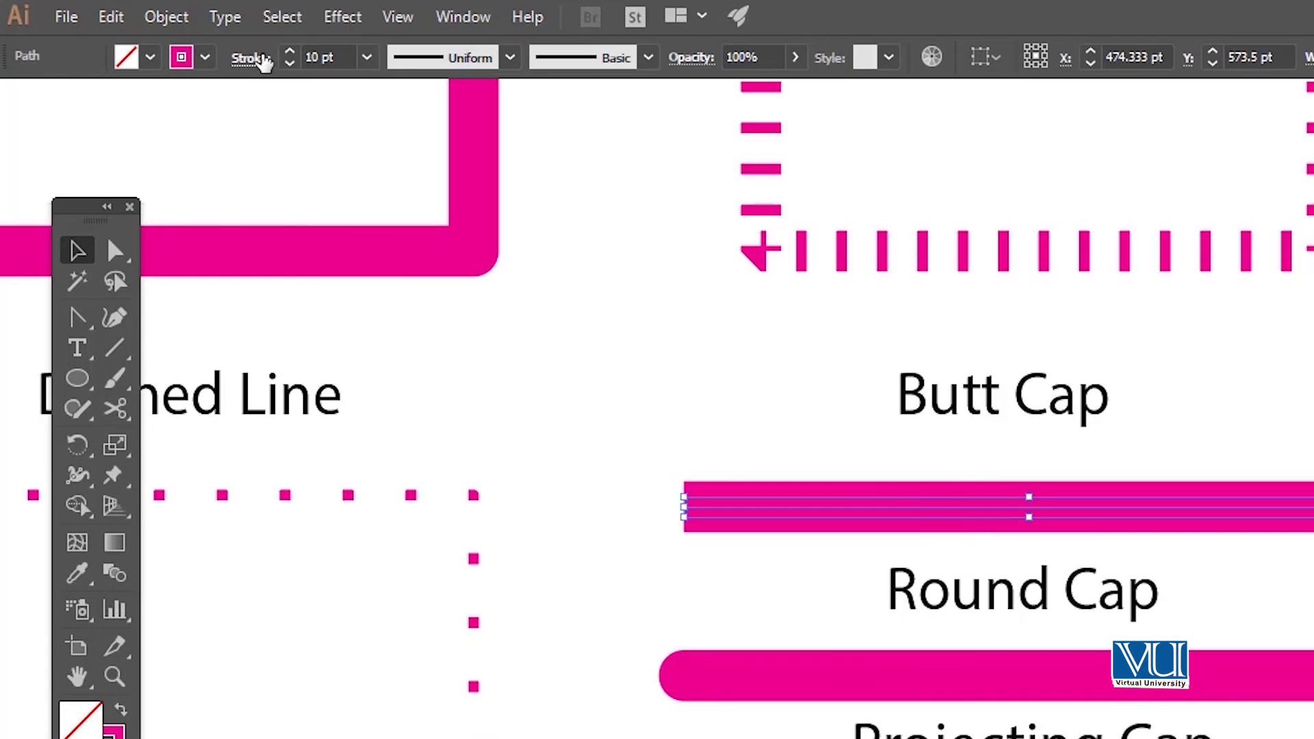
pyautogui.click(263, 61)
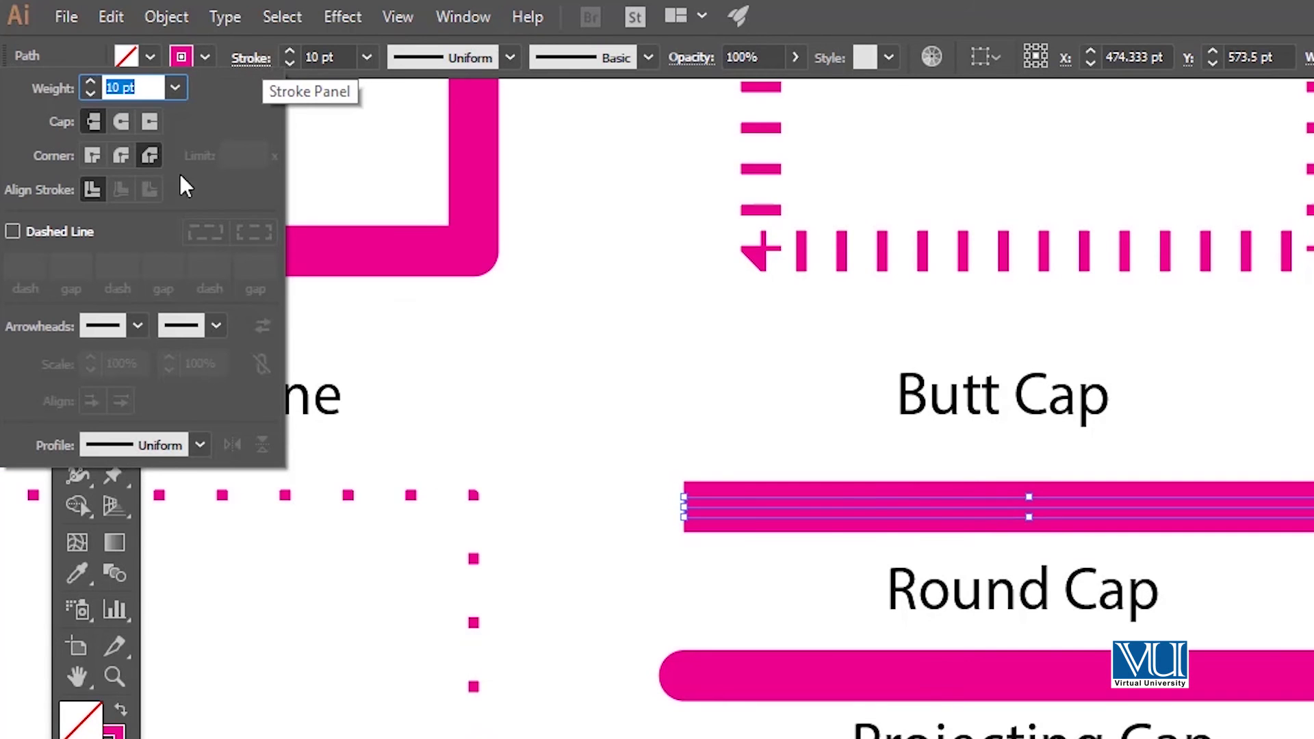
pyautogui.click(799, 438)
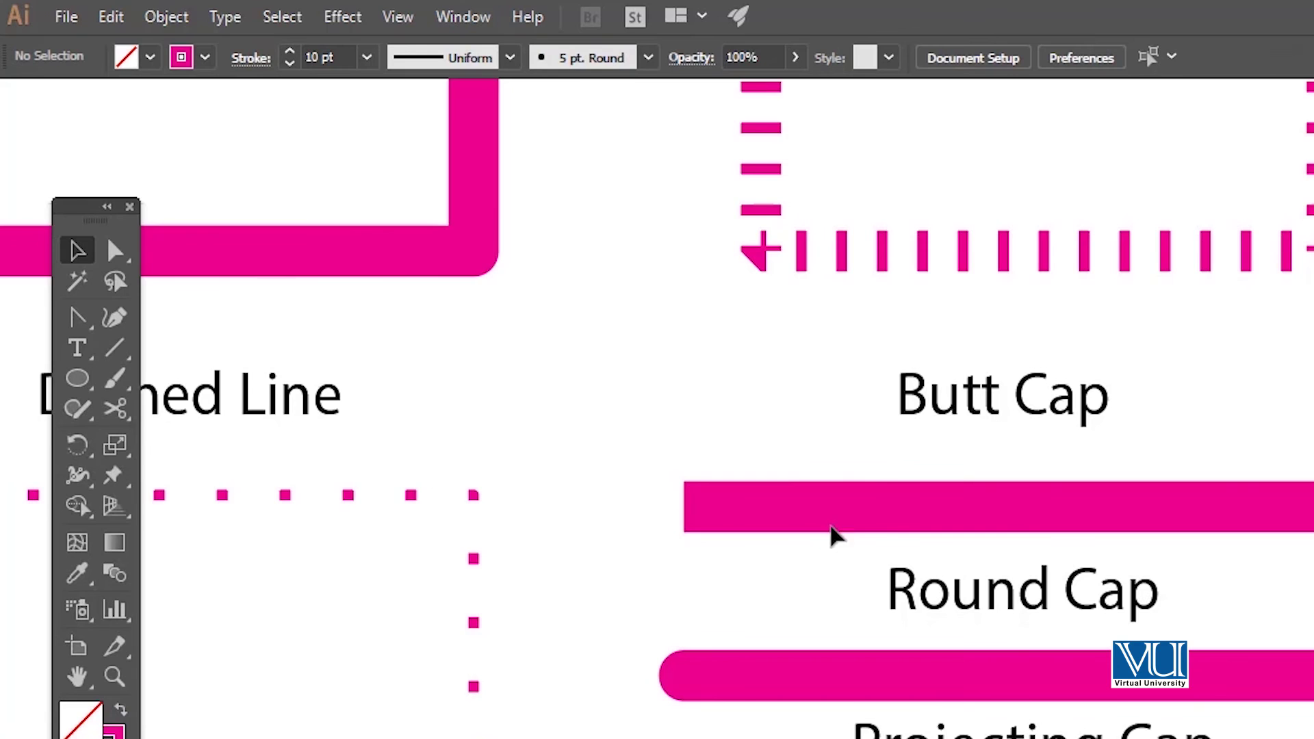
# Examine the ends of the Butt Cap, Round Cap and Projecting Cap sample lines up close, comparing each cap with its path
pyautogui.scroll(-1, 933, 516)
pyautogui.press('z')
pyautogui.click(978, 625)
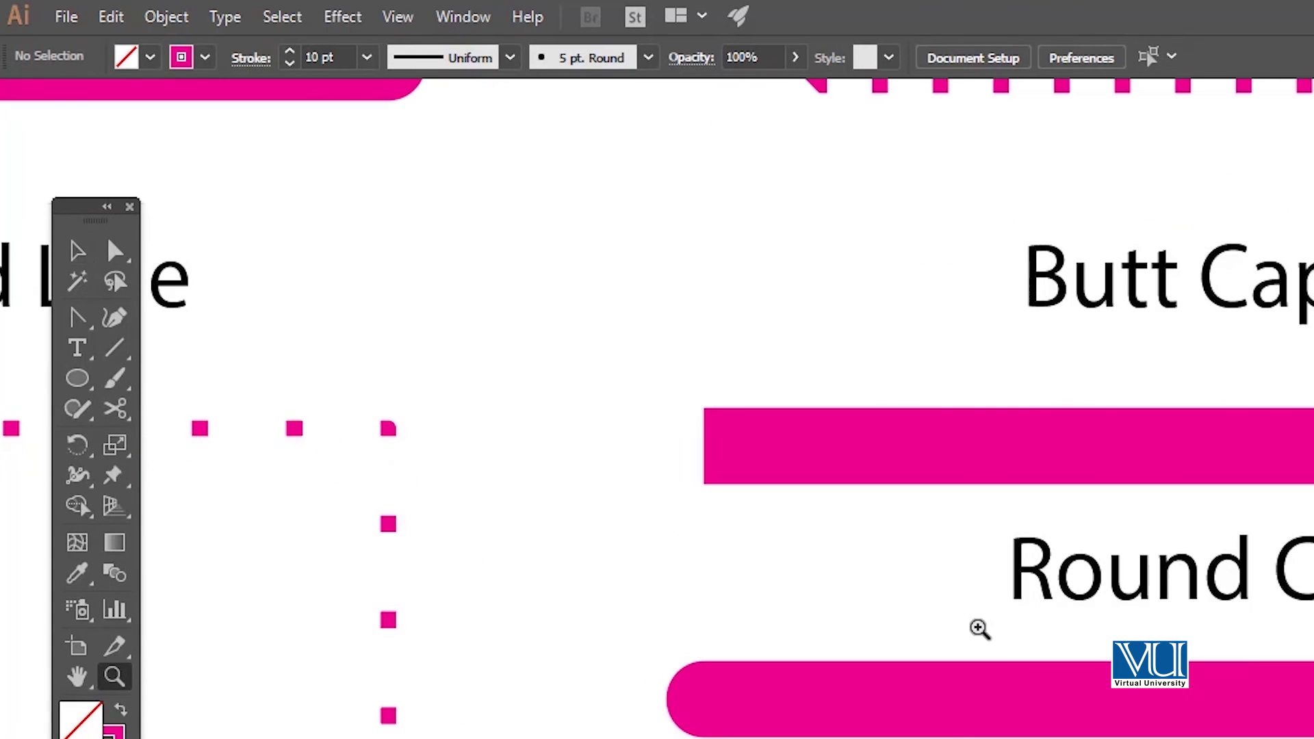
pyautogui.press('v')
pyautogui.scroll(-1, 983, 492)
pyautogui.hscroll(3, 982, 493)
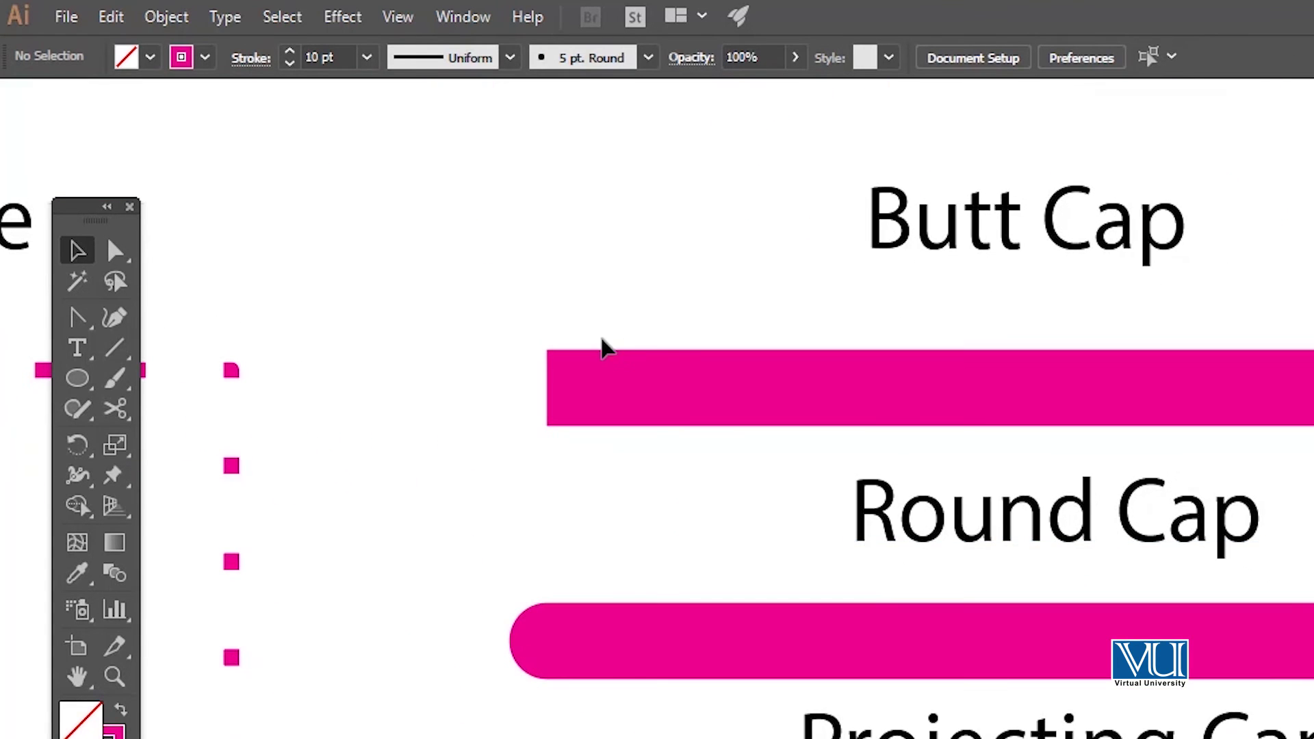
pyautogui.click(638, 388)
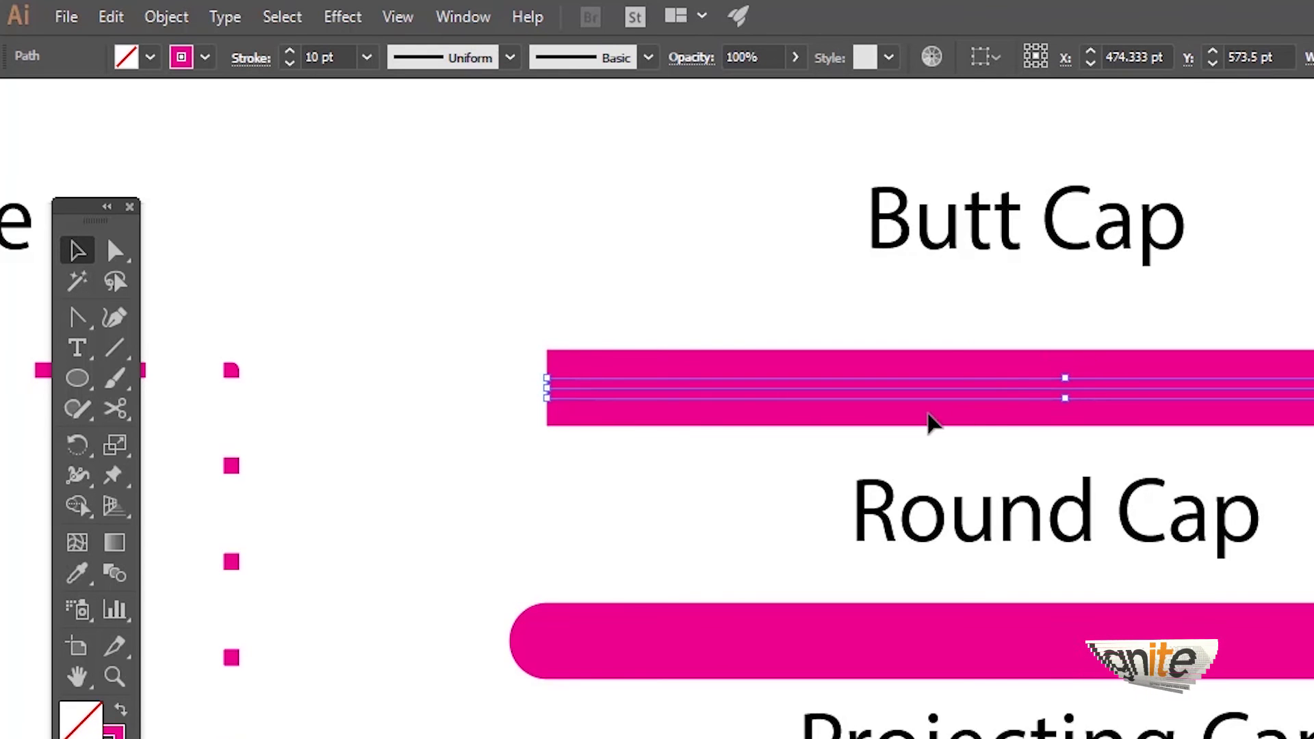
pyautogui.scroll(-2, 1006, 513)
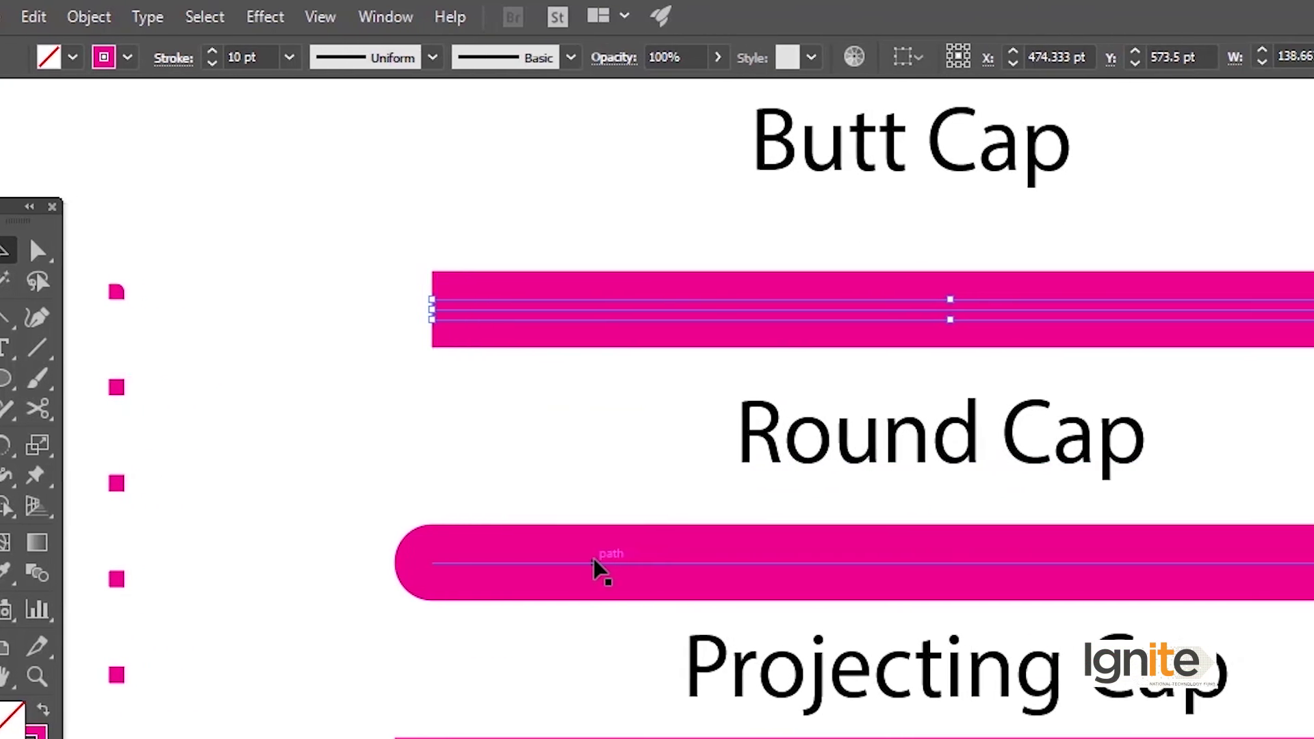
pyautogui.click(674, 563)
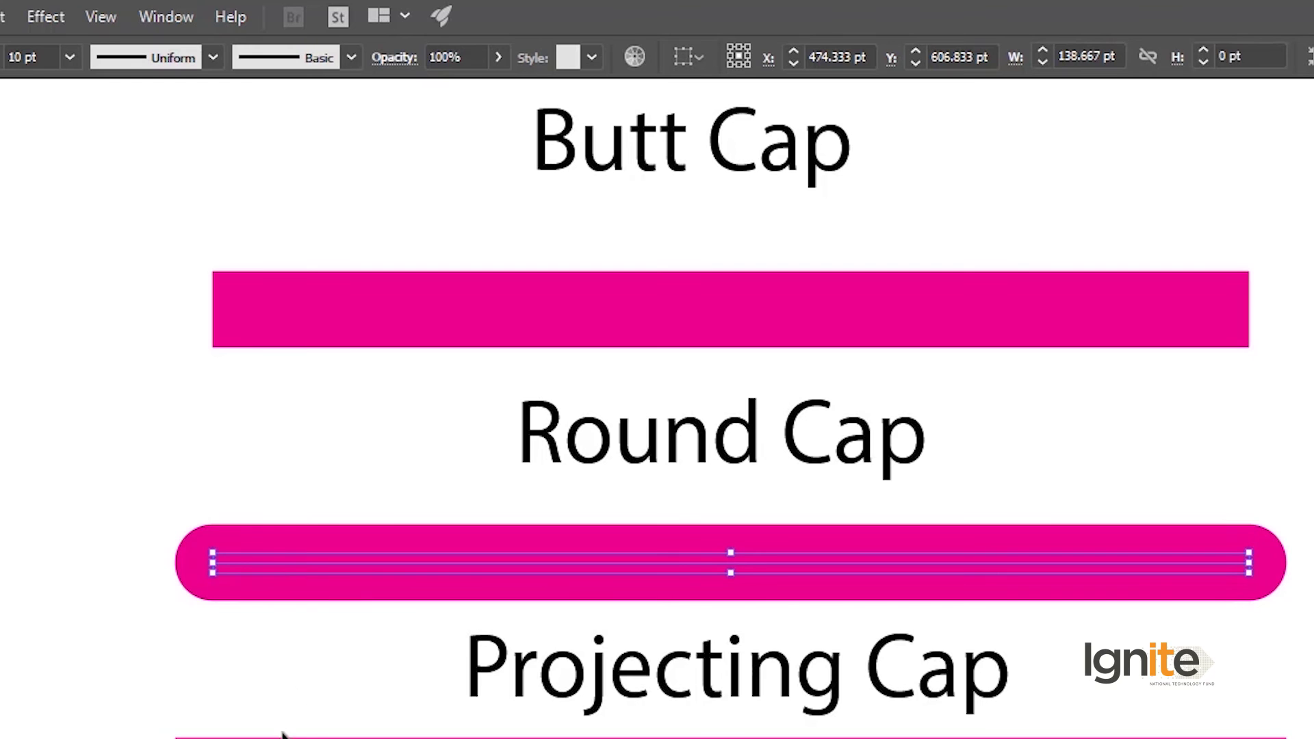
pyautogui.scroll(-2, 356, 725)
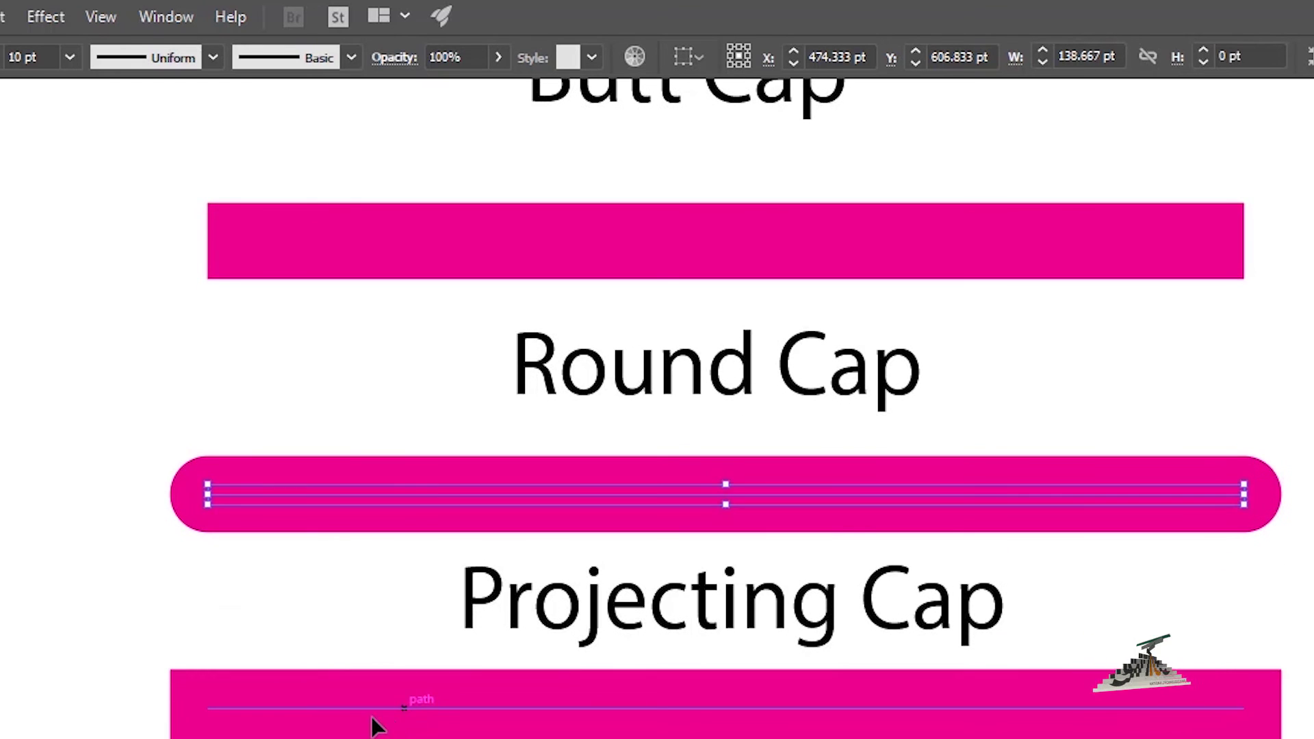
pyautogui.click(70, 57)
pyautogui.click(71, 57)
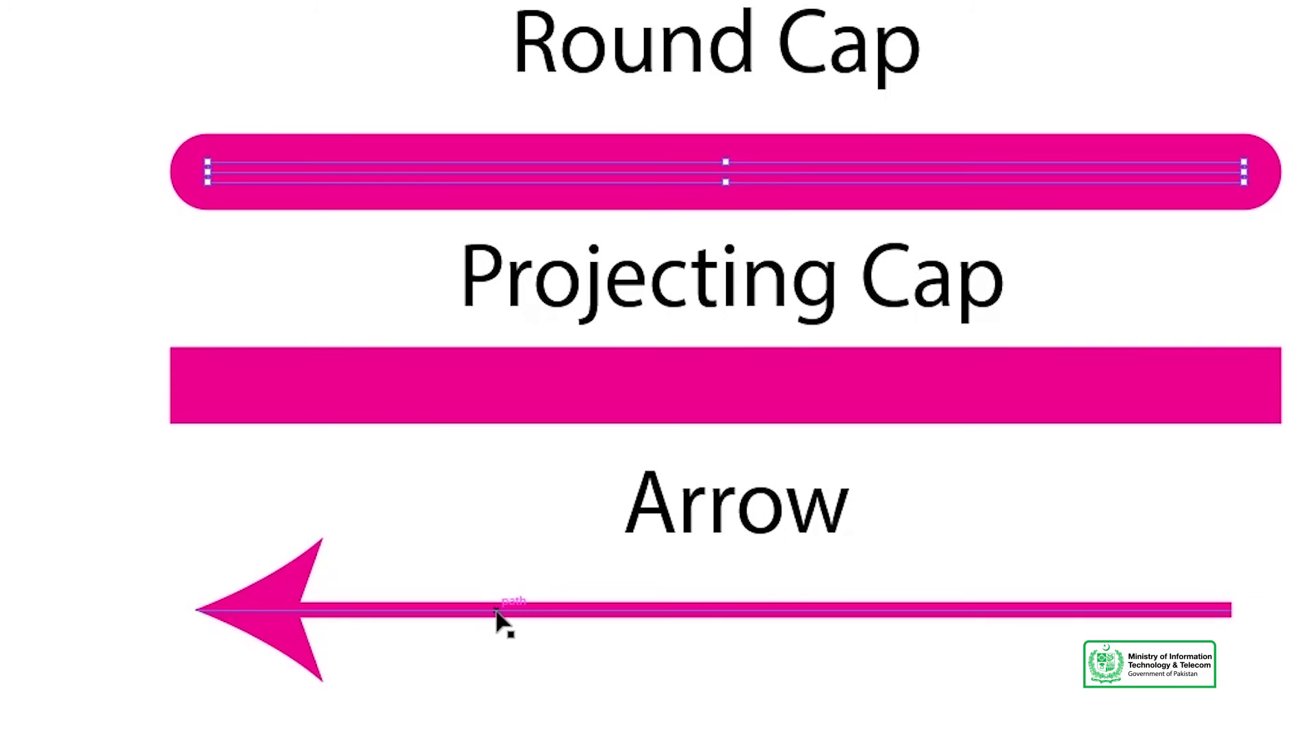
# Select the Arrow sample line and examine the start and end arrowhead options in its stroke settings
pyautogui.click(497, 611)
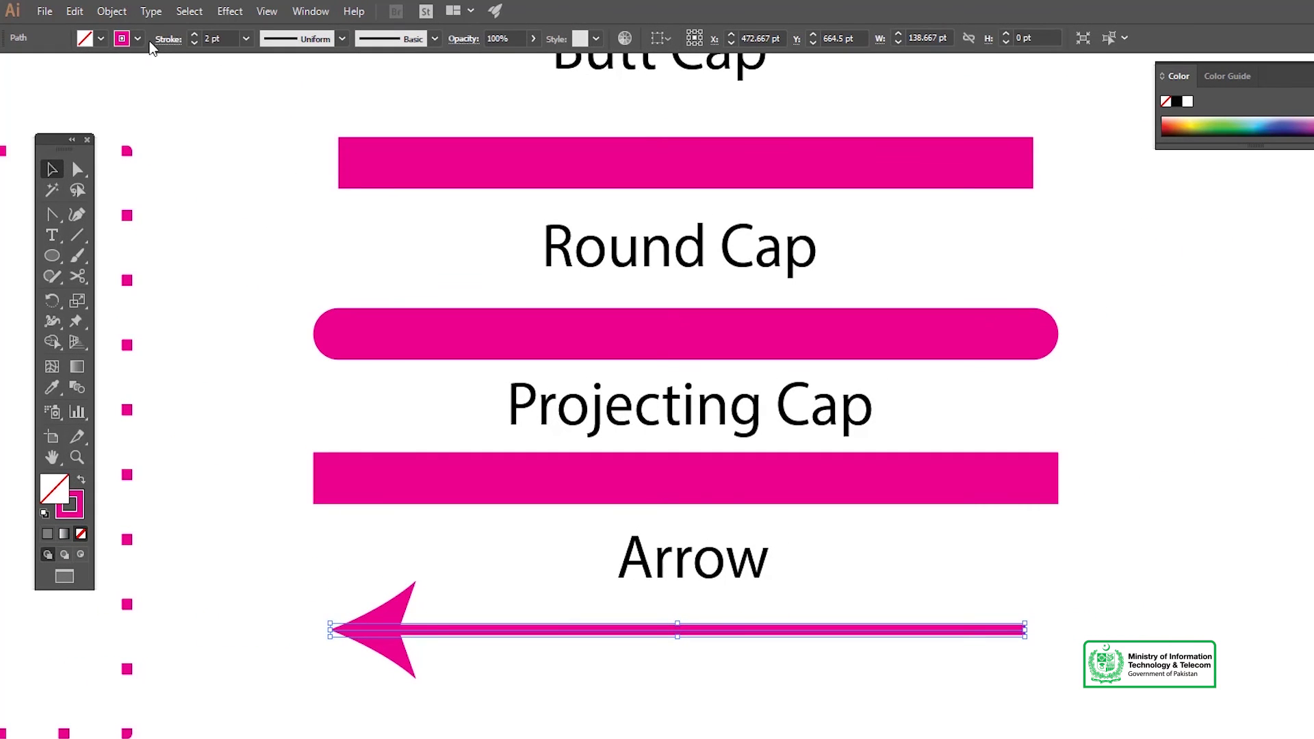
pyautogui.click(166, 41)
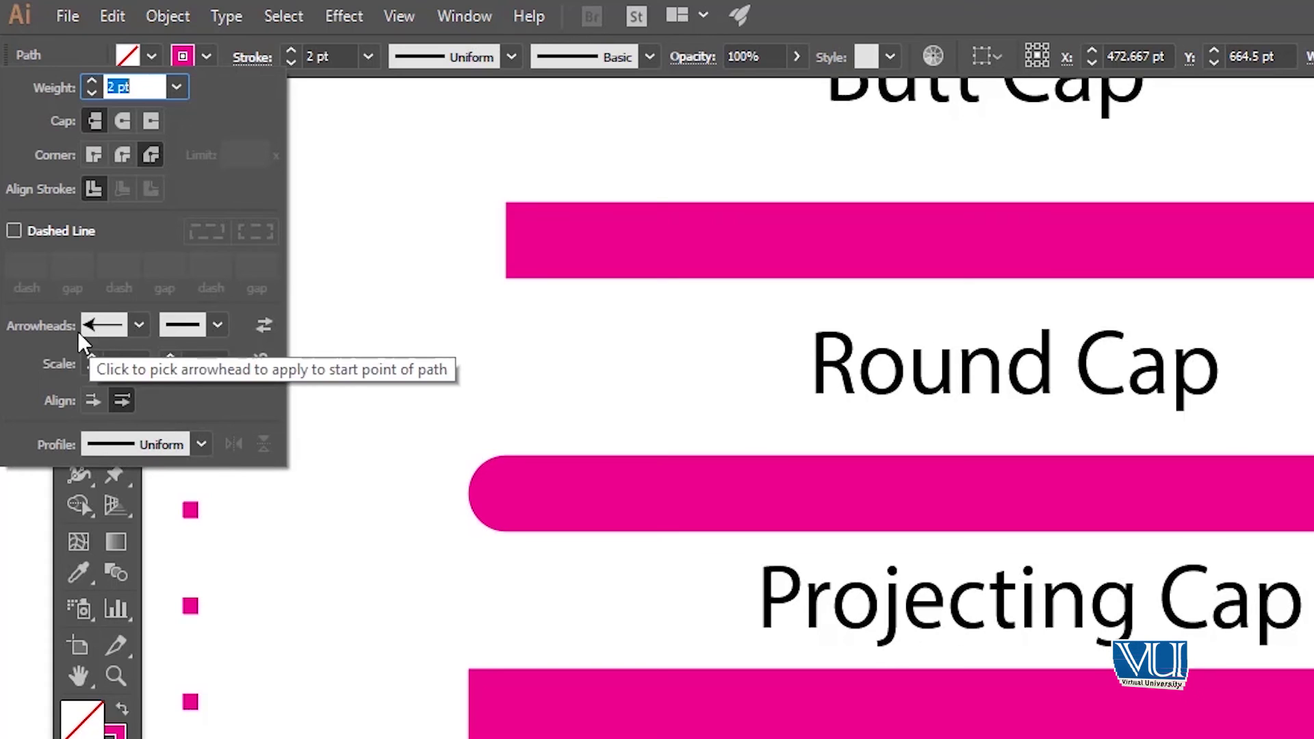
pyautogui.click(135, 324)
pyautogui.click(135, 325)
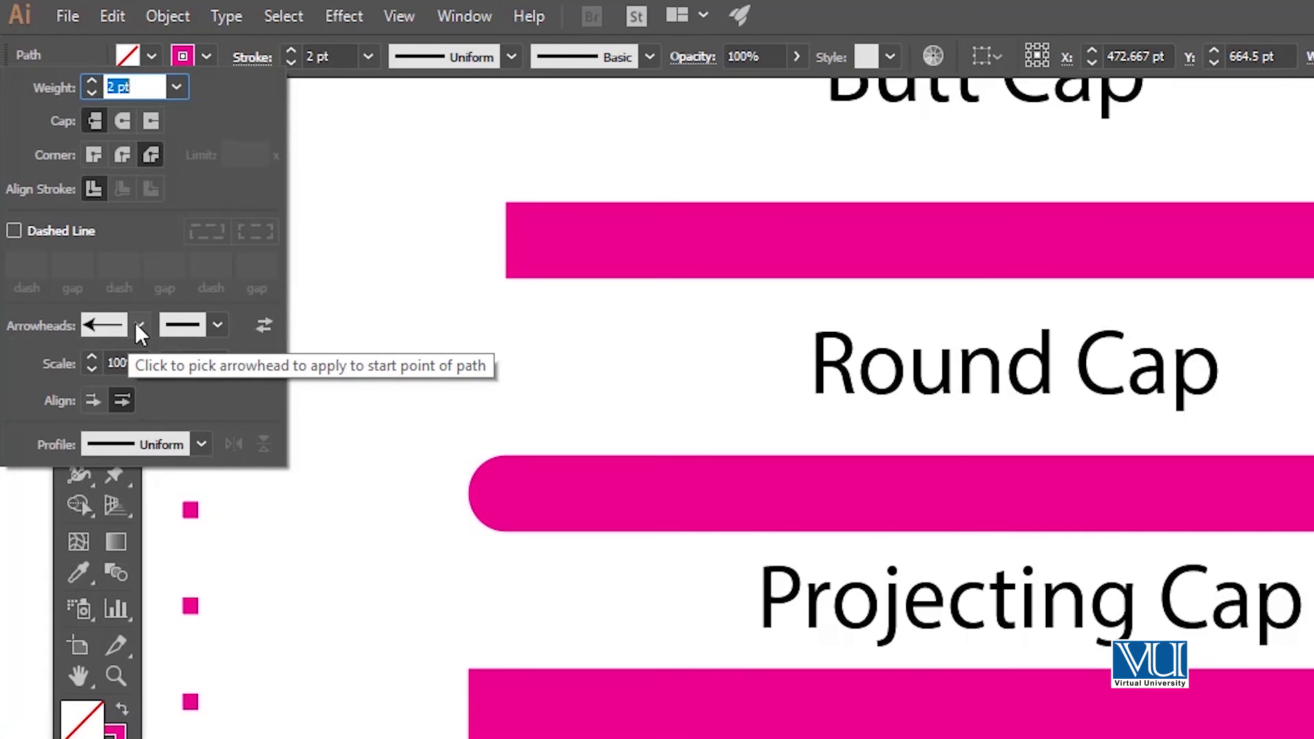
pyautogui.click(209, 323)
pyautogui.click(209, 322)
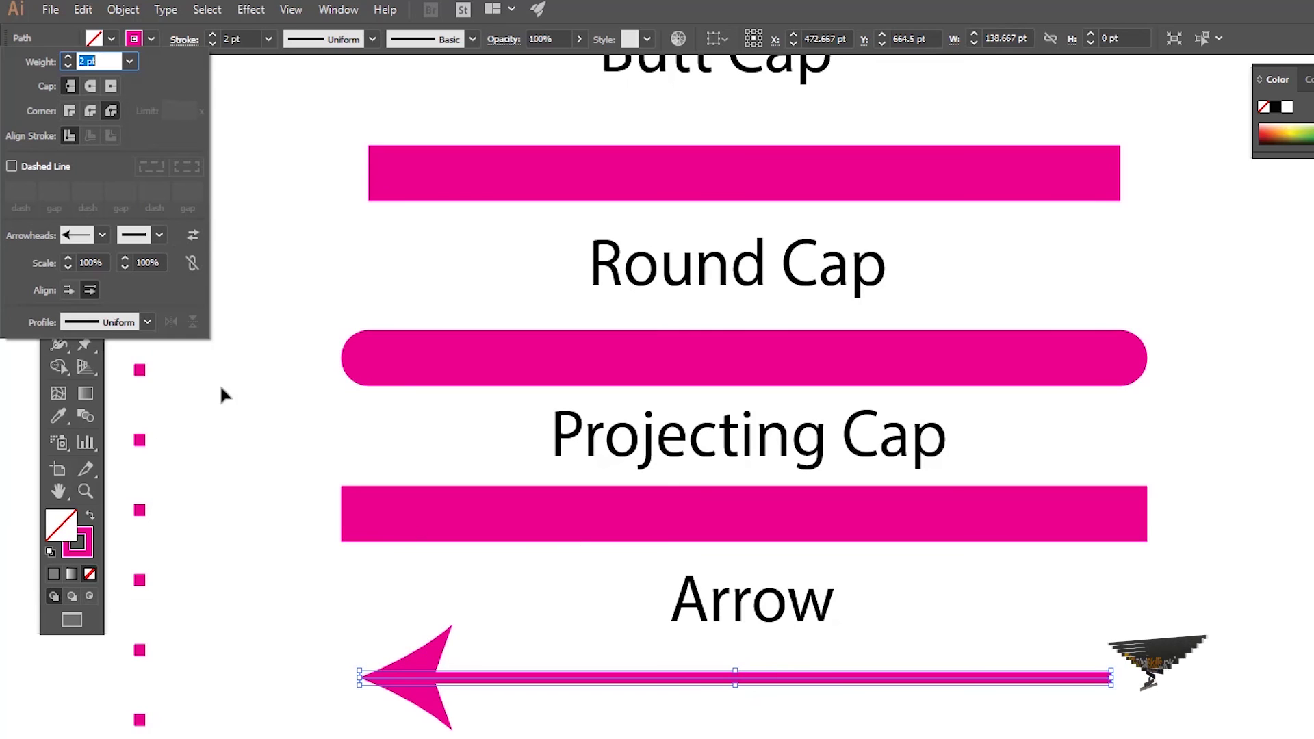
# Try the Arrow 1 arrowhead on the end point of the Arrow sample line, then set that end back to None
pyautogui.click(160, 235)
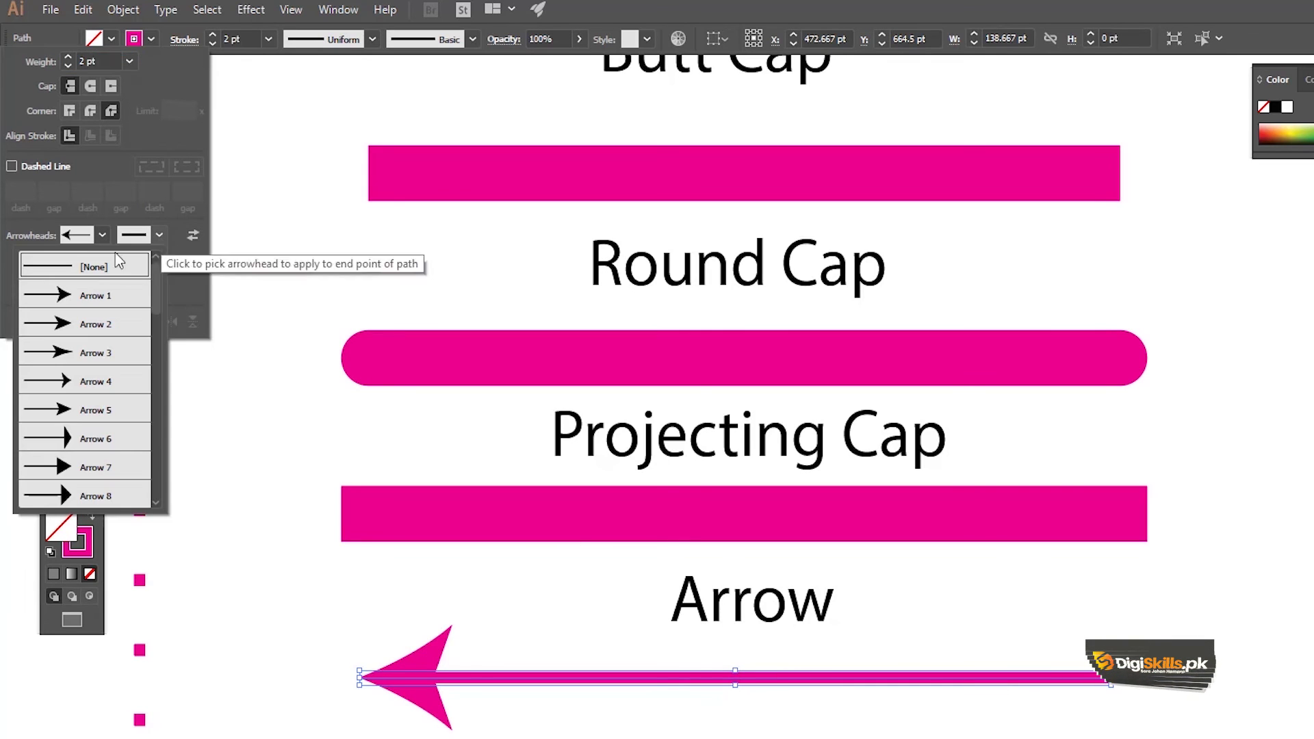
pyautogui.click(100, 294)
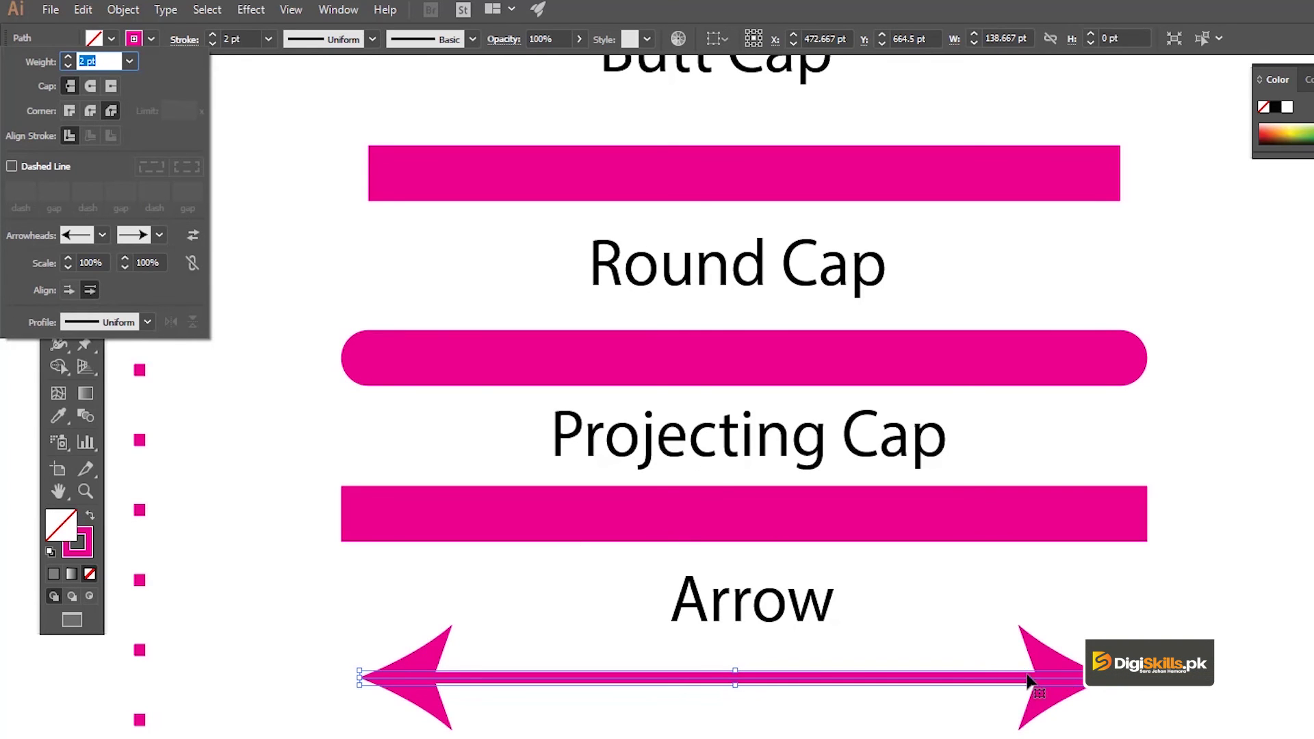
pyautogui.click(159, 235)
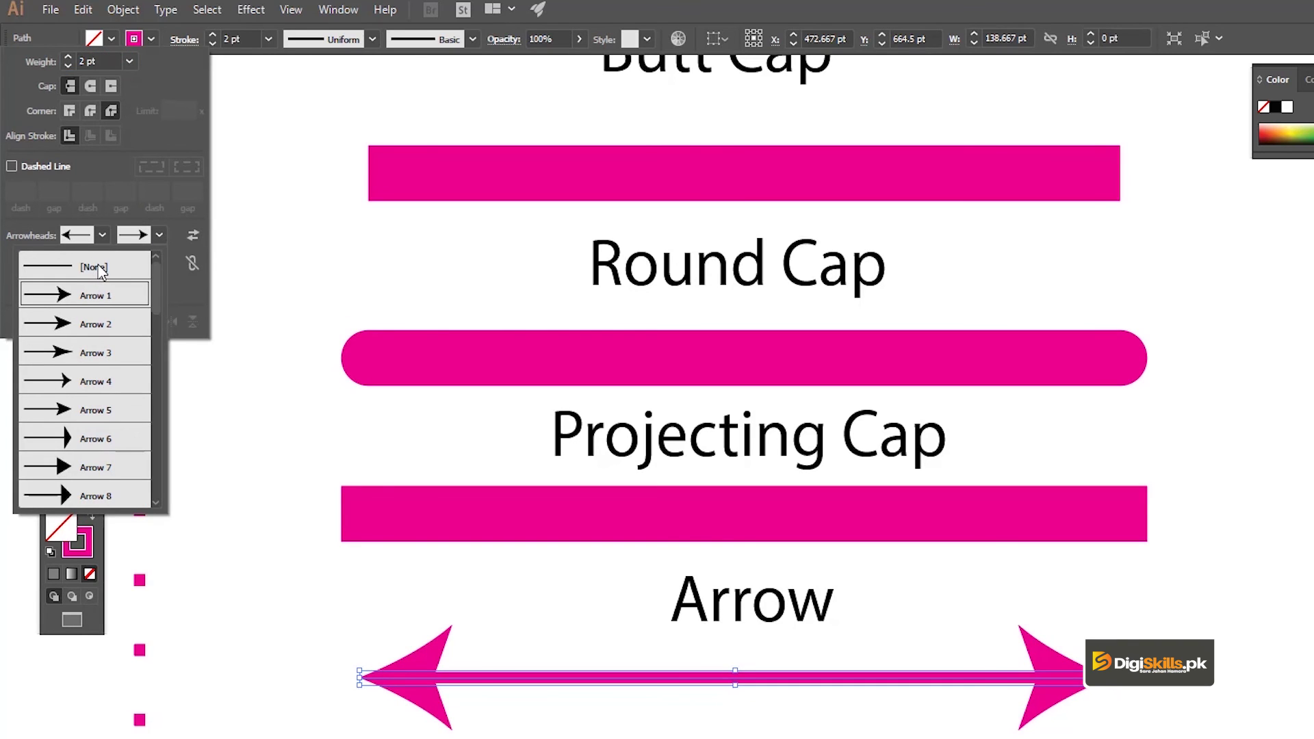
pyautogui.click(101, 269)
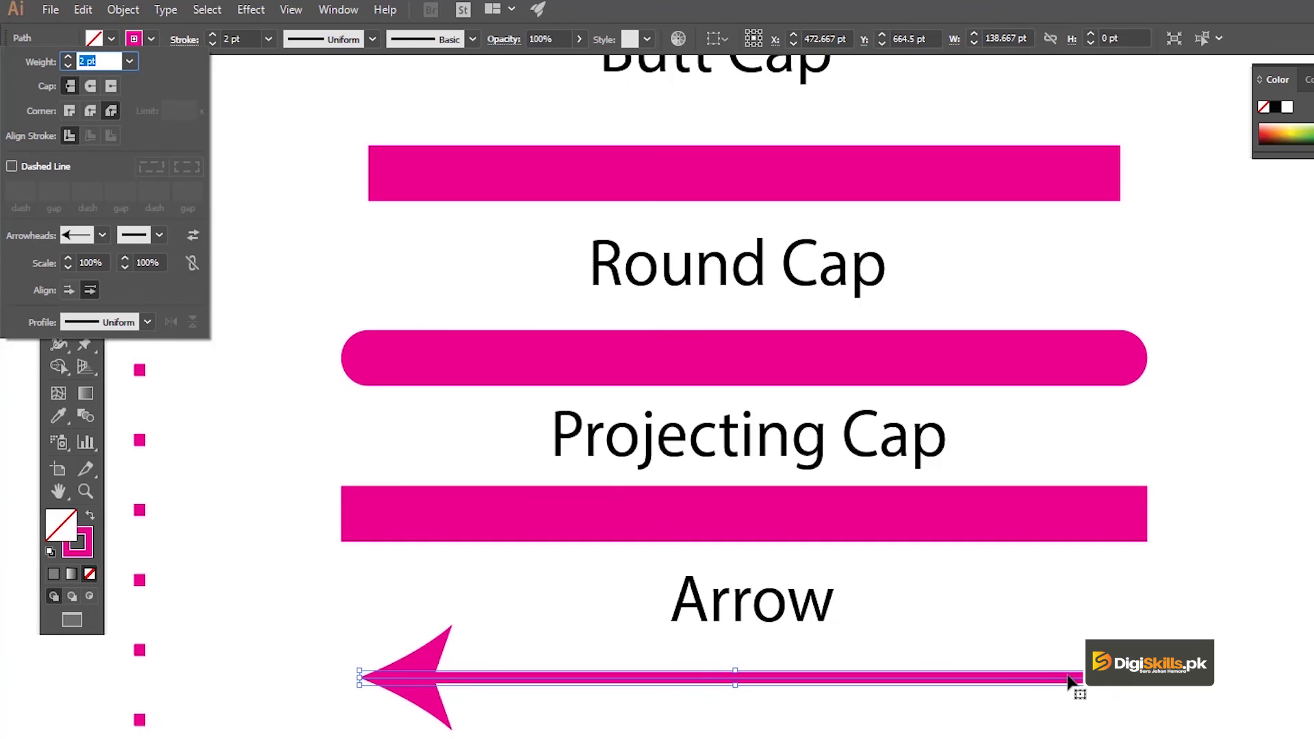